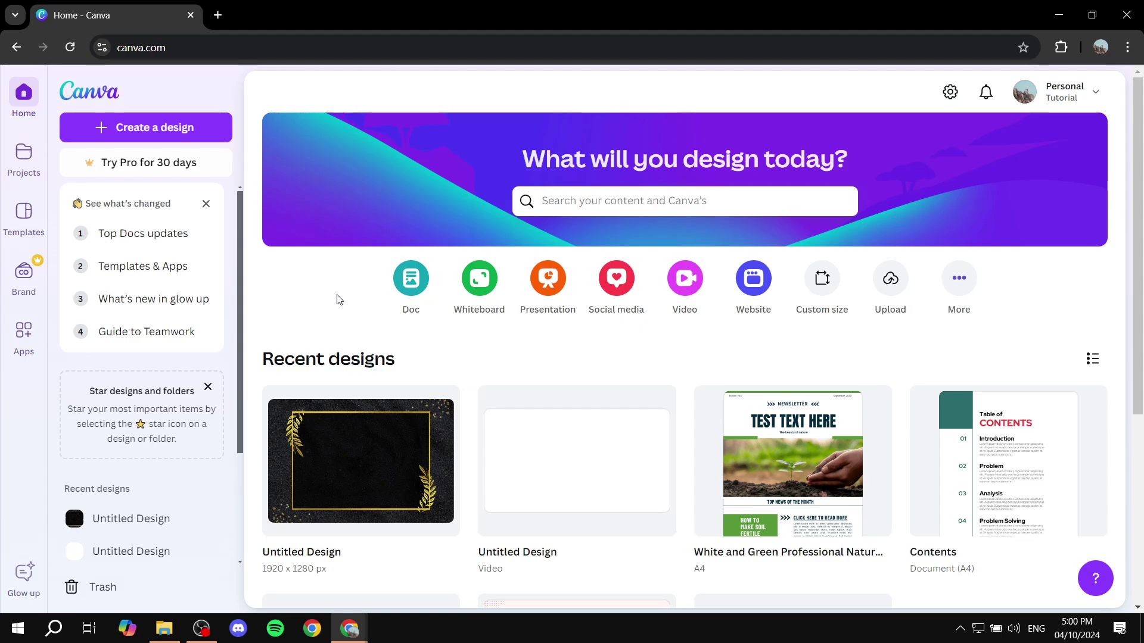
Step: Create a custom-size blank design with width 3240 px and height 1080 px
click(823, 279)
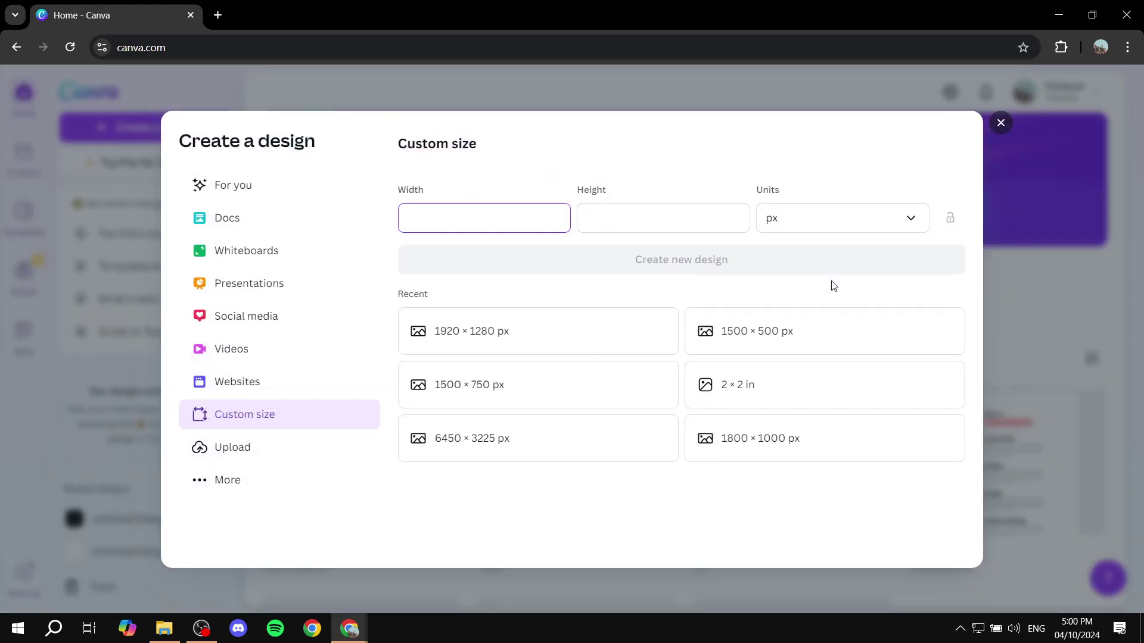
click(595, 156)
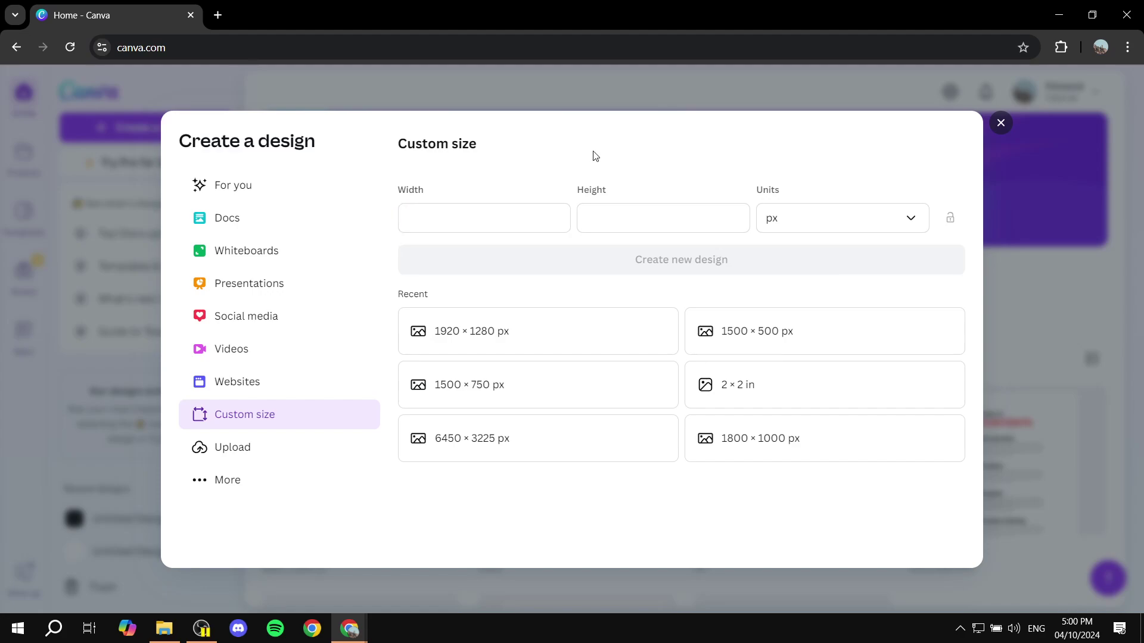
click(429, 216)
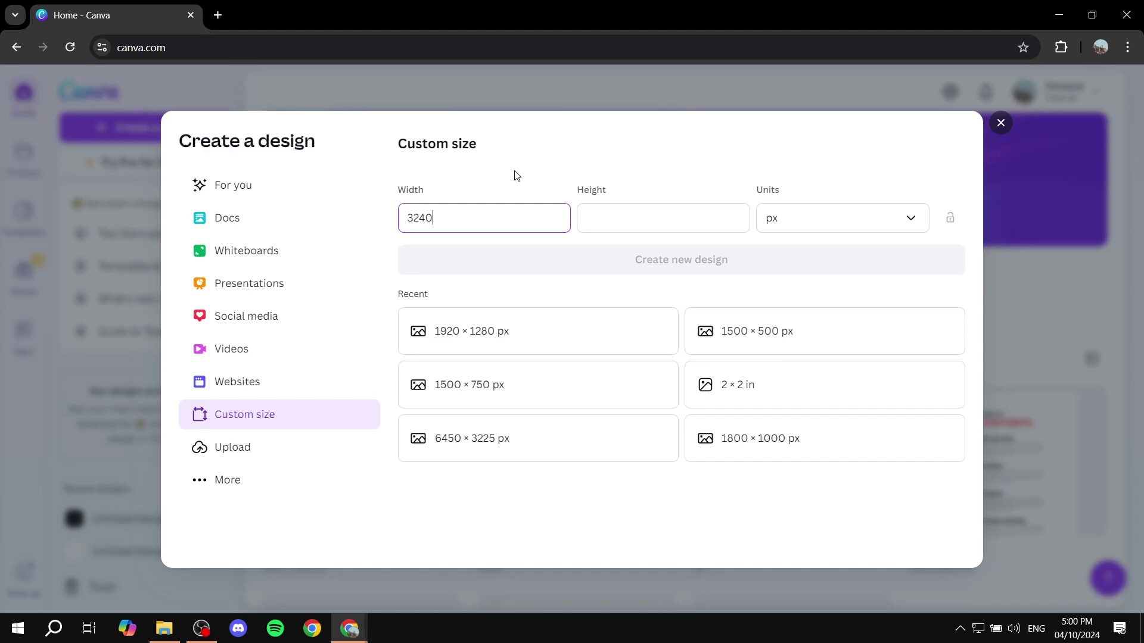
click(633, 215)
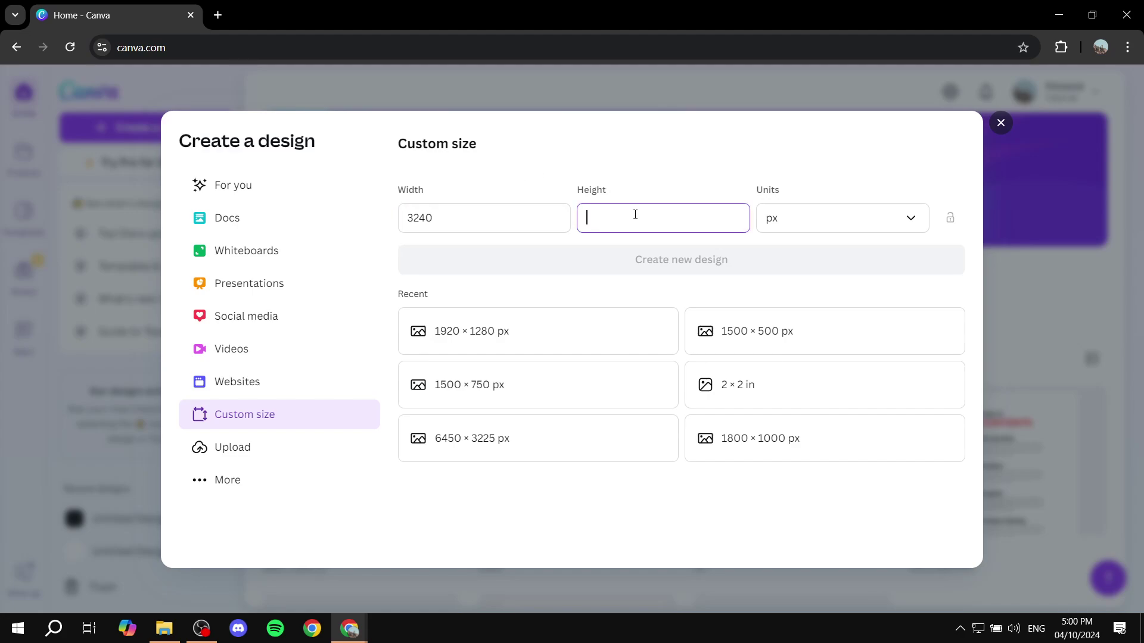
text(1080)
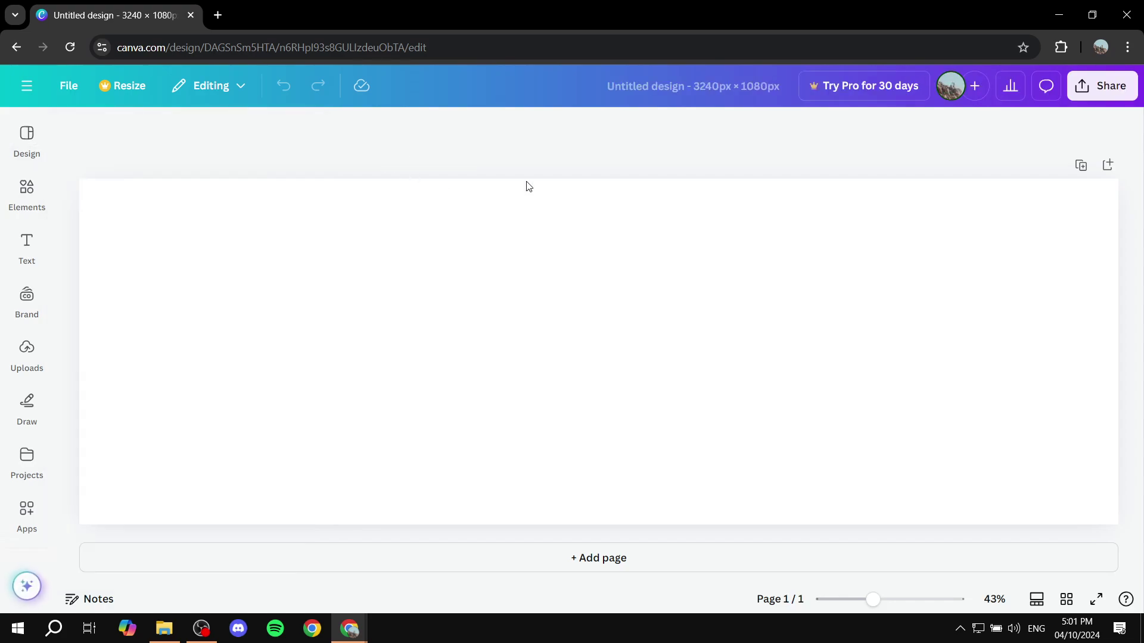
Step: Add the three-column grid from Elements' Grids so it fills the 3240 × 1080 canvas
click(558, 314)
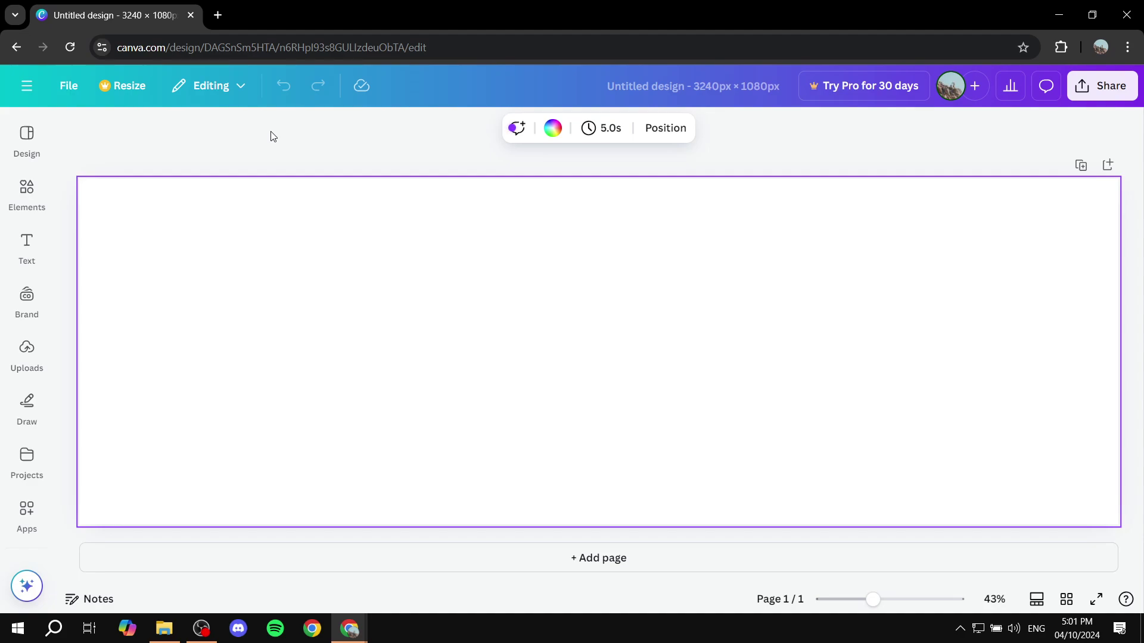
click(25, 192)
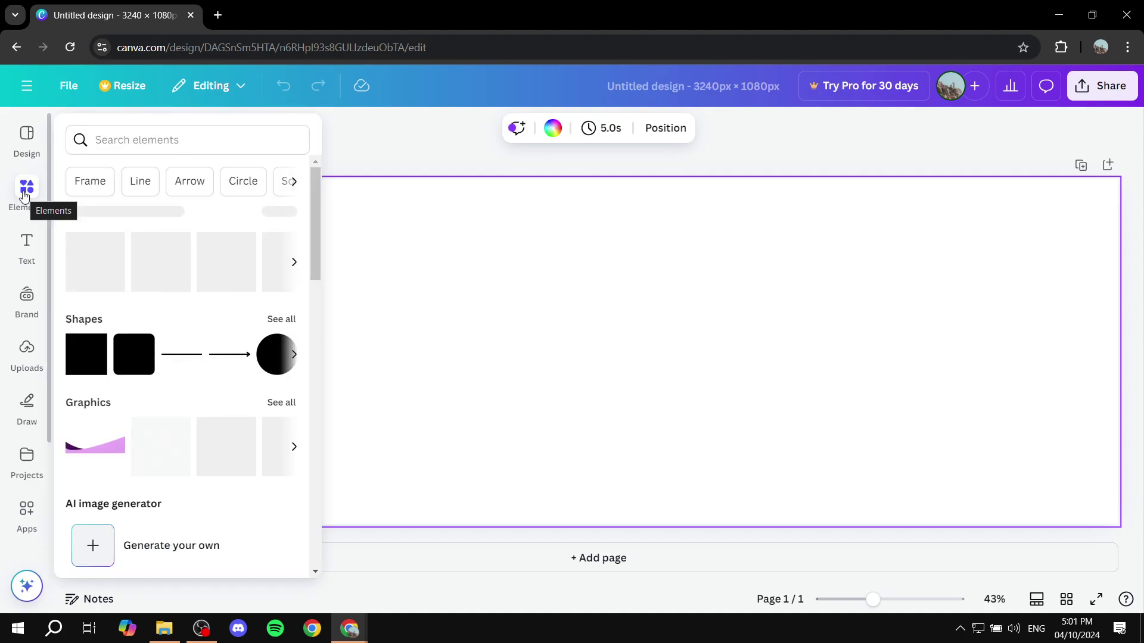
scroll(167, 305, down, 5)
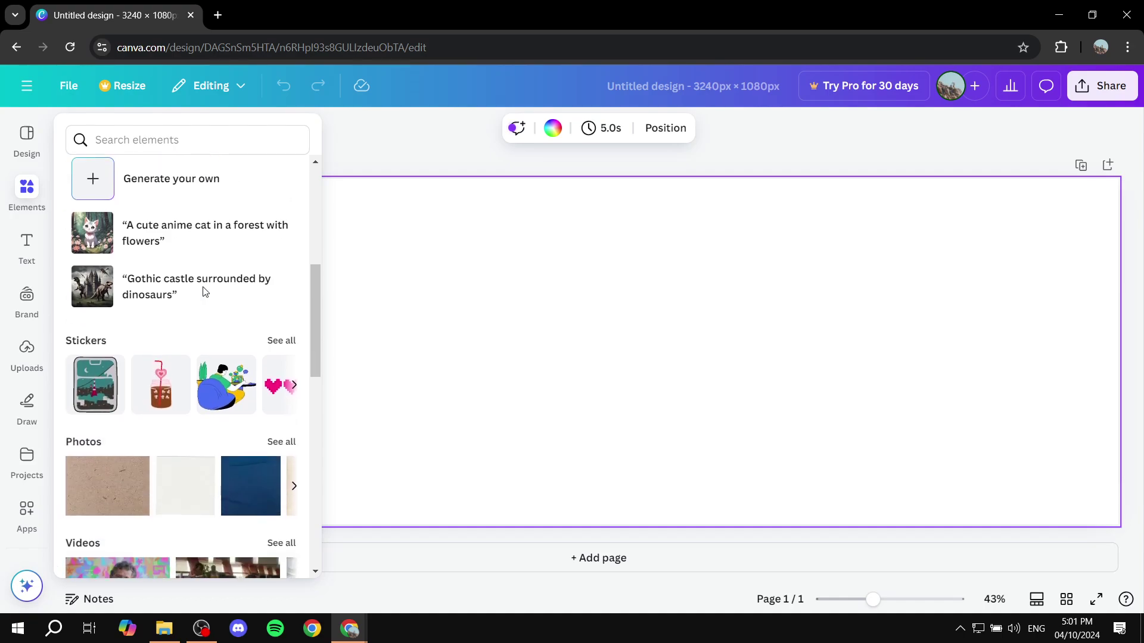
scroll(204, 291, down, 10)
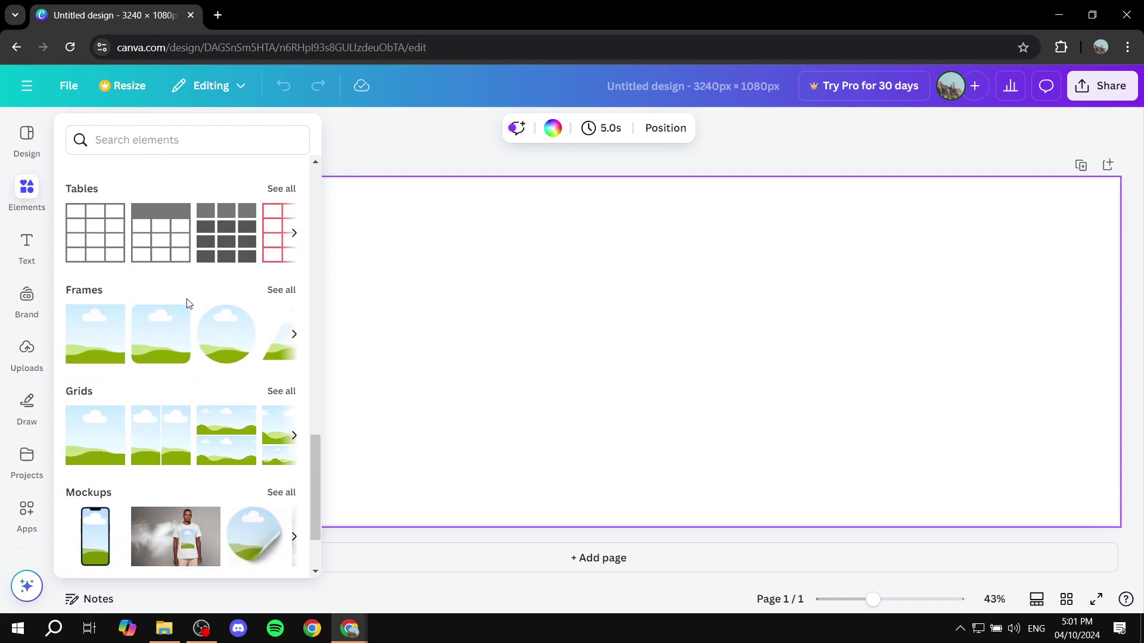
click(279, 391)
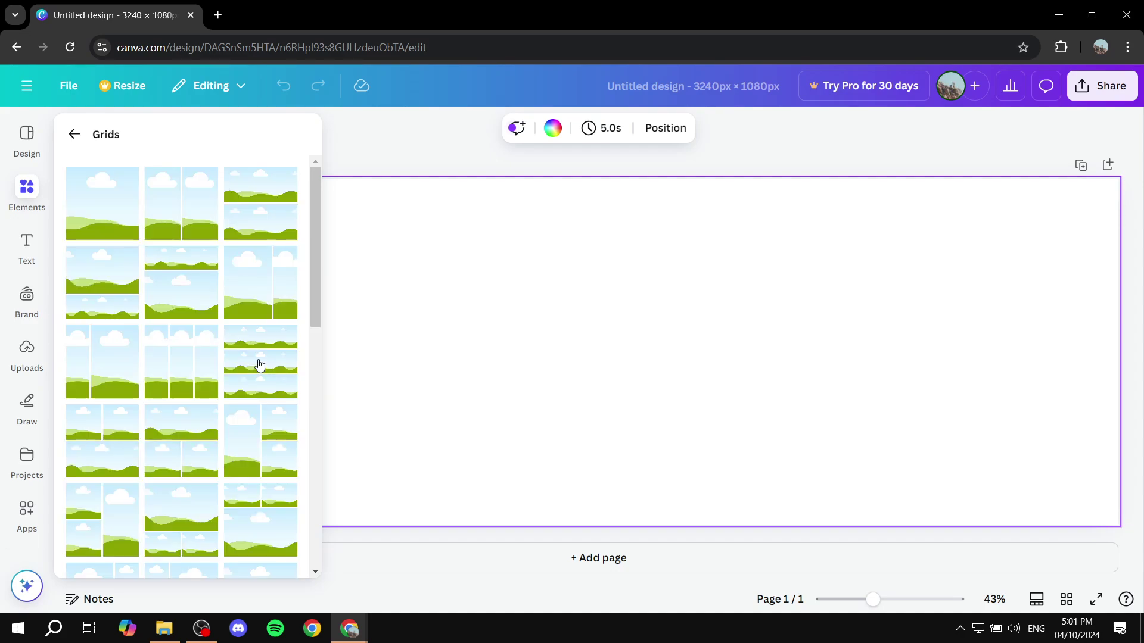
click(182, 366)
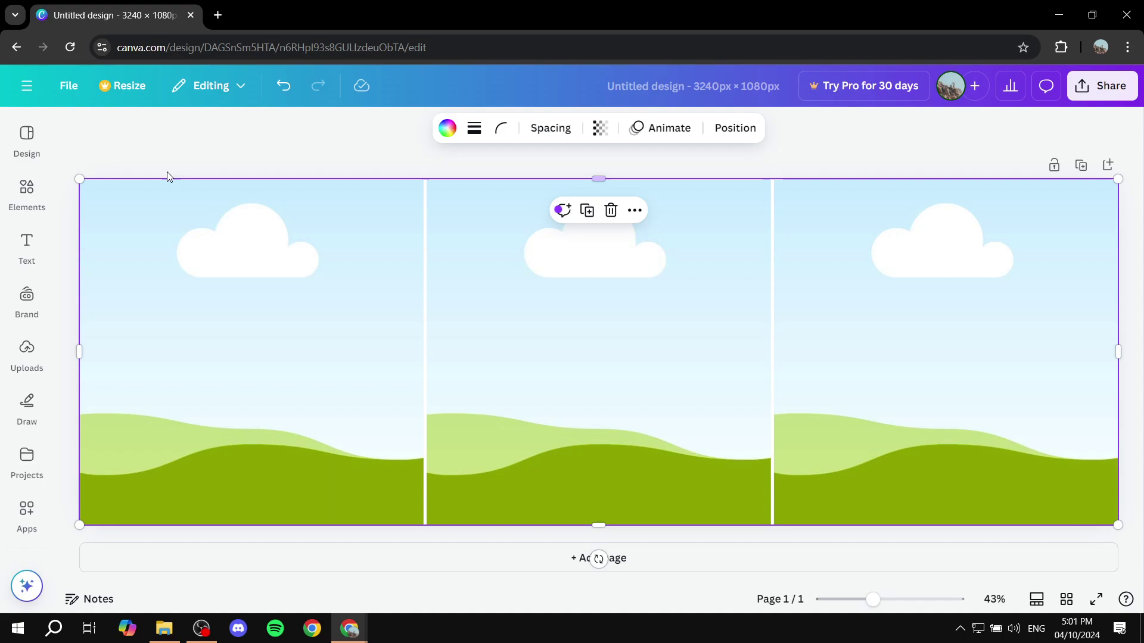
Step: Place two vertical lines from Shapes on the first and second grid gaps
click(27, 192)
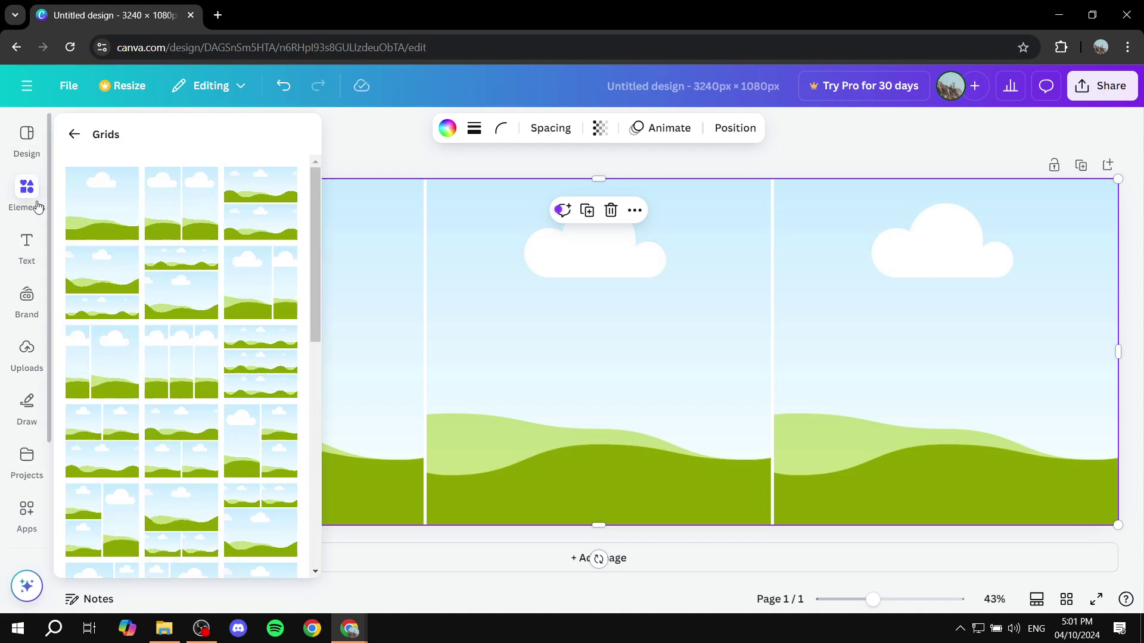
click(73, 135)
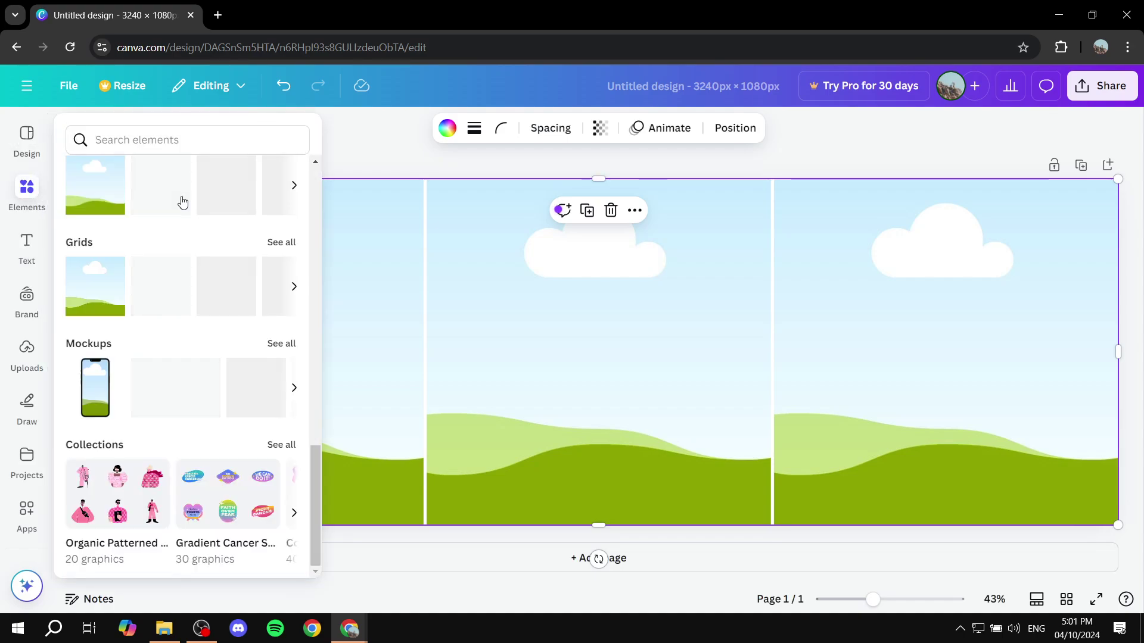
scroll(179, 198, down, 10)
scroll(179, 196, up, 10)
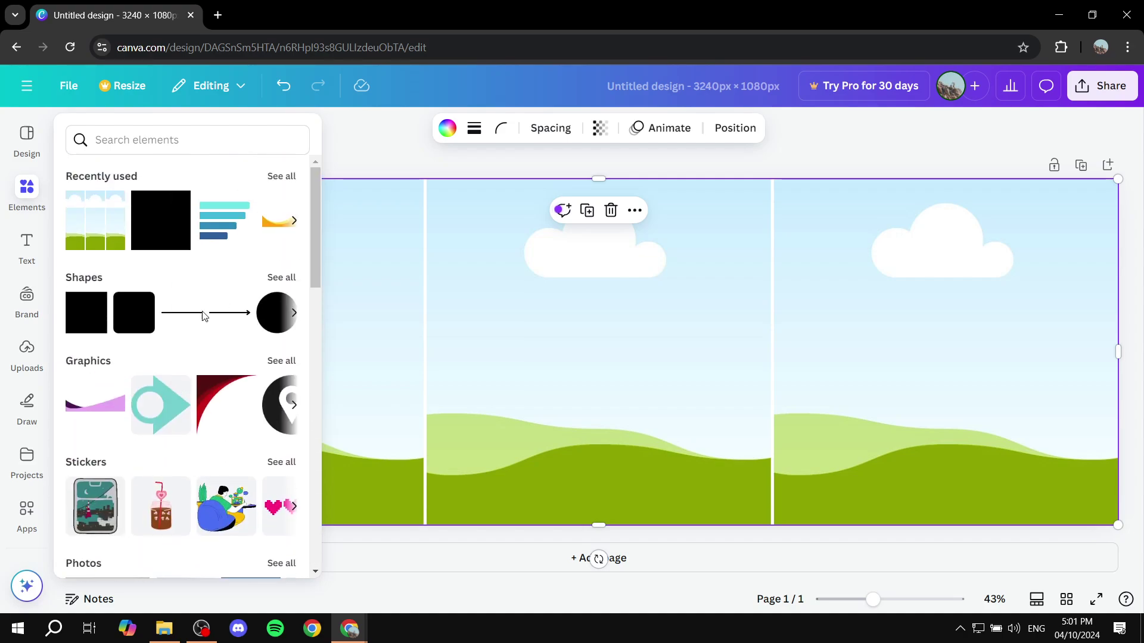
click(185, 313)
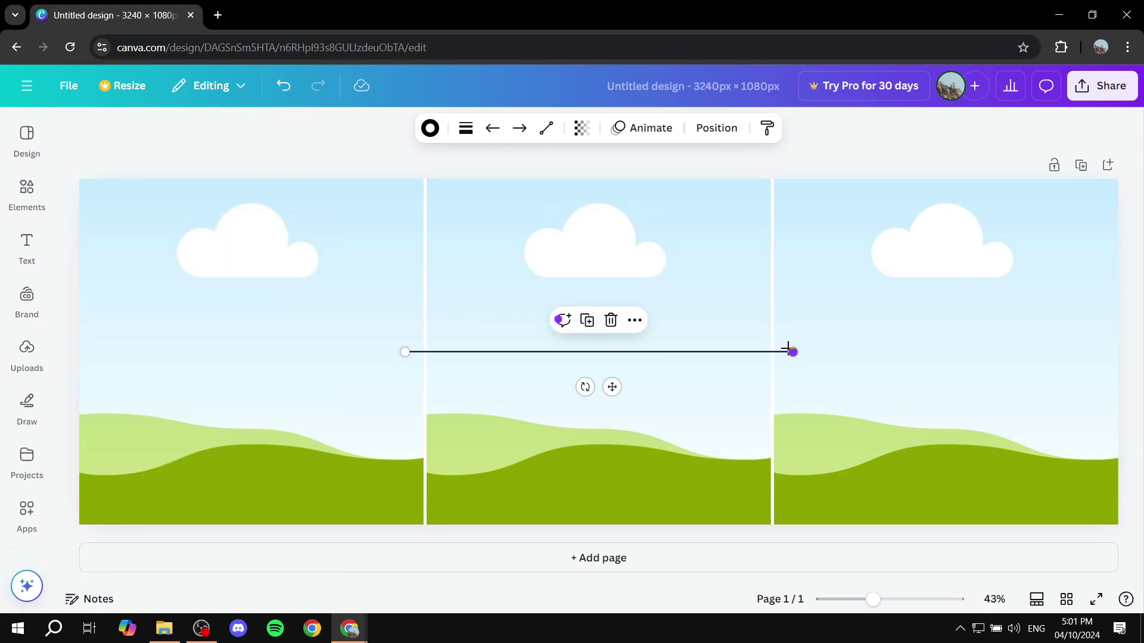
drag(793, 352, 411, 181)
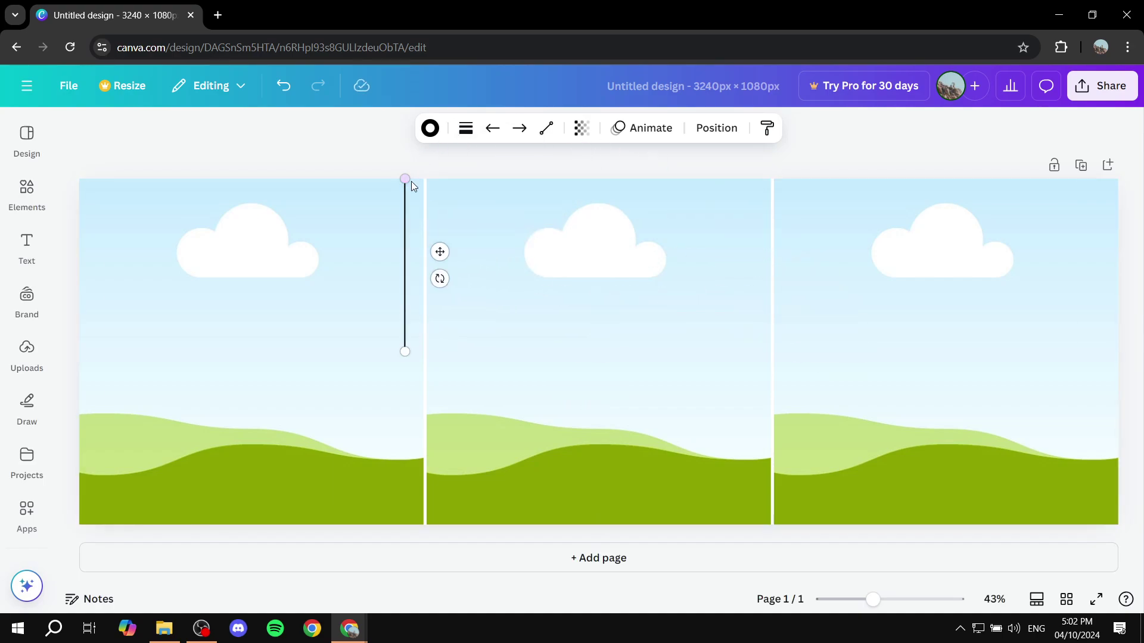
drag(405, 230, 422, 229)
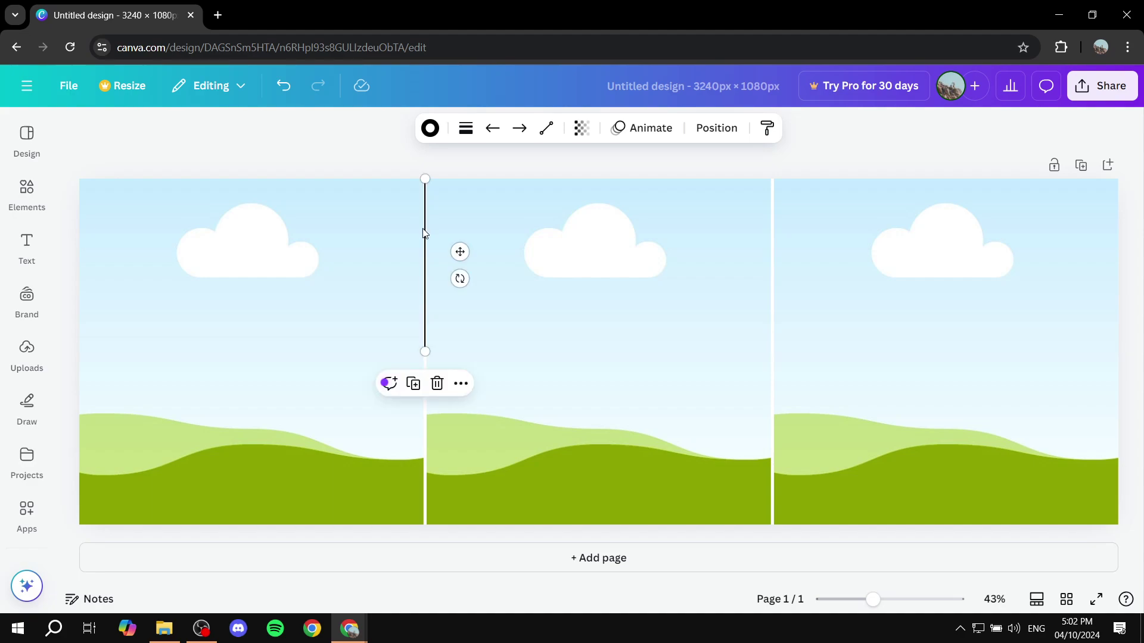
click(462, 385)
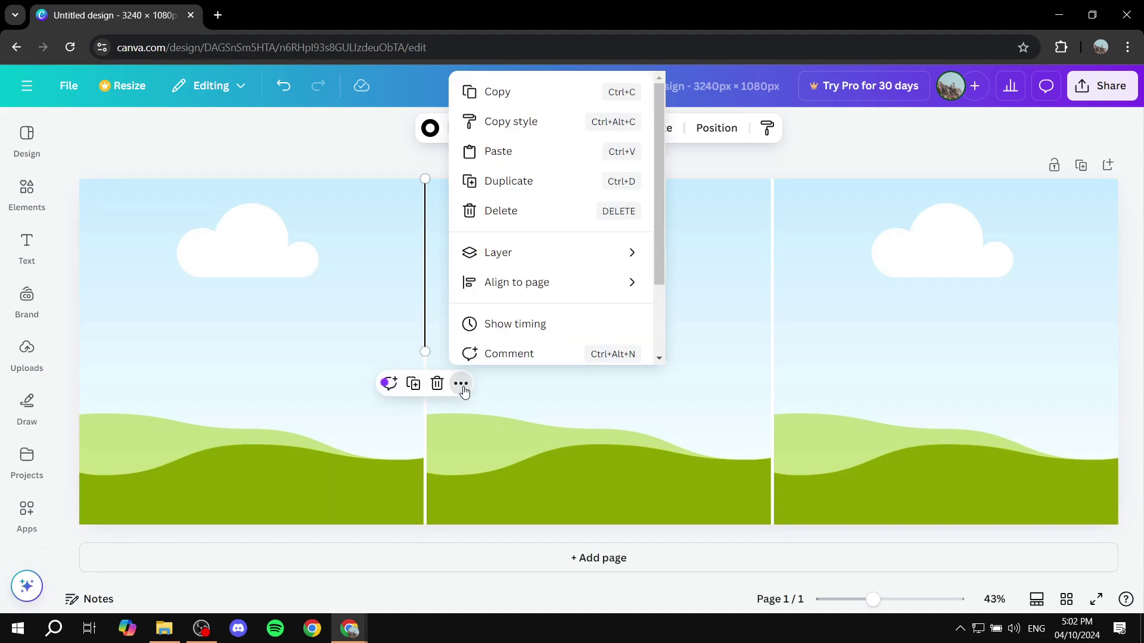
click(544, 183)
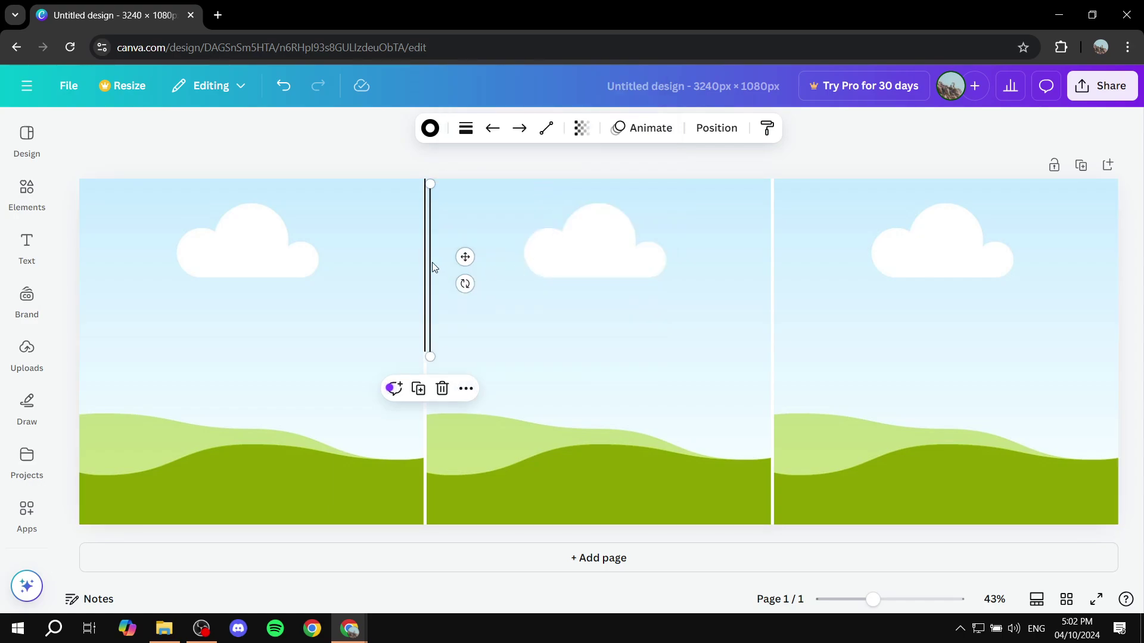
drag(434, 265, 775, 259)
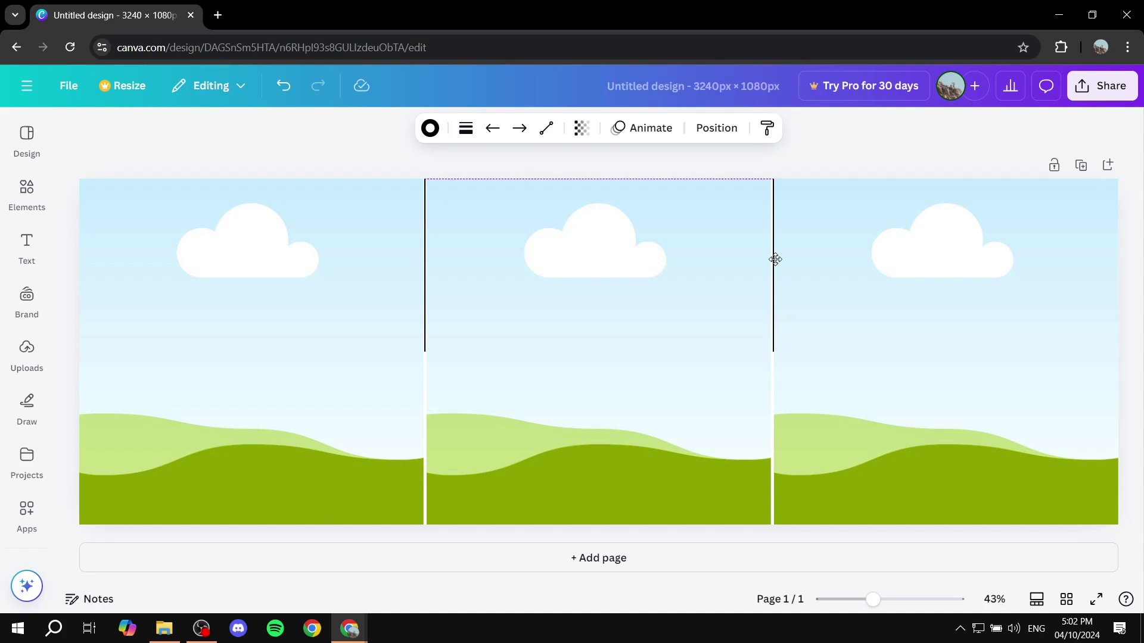
drag(775, 259, 774, 259)
Step: Delete the three-panel grid, leaving the two lines on a white page
click(587, 347)
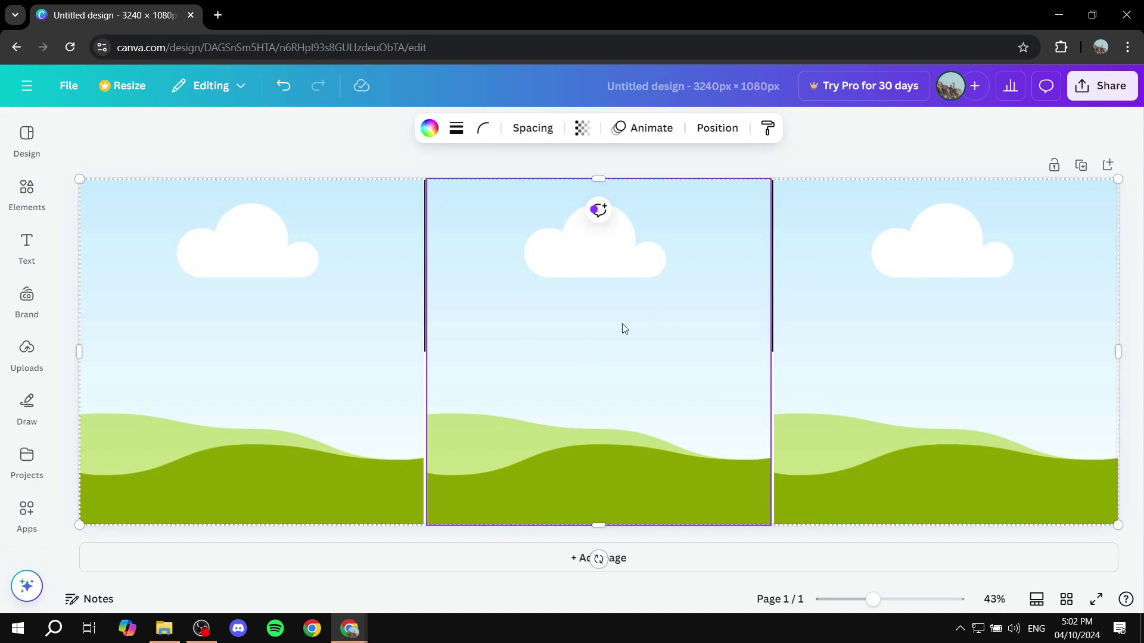
key(Delete)
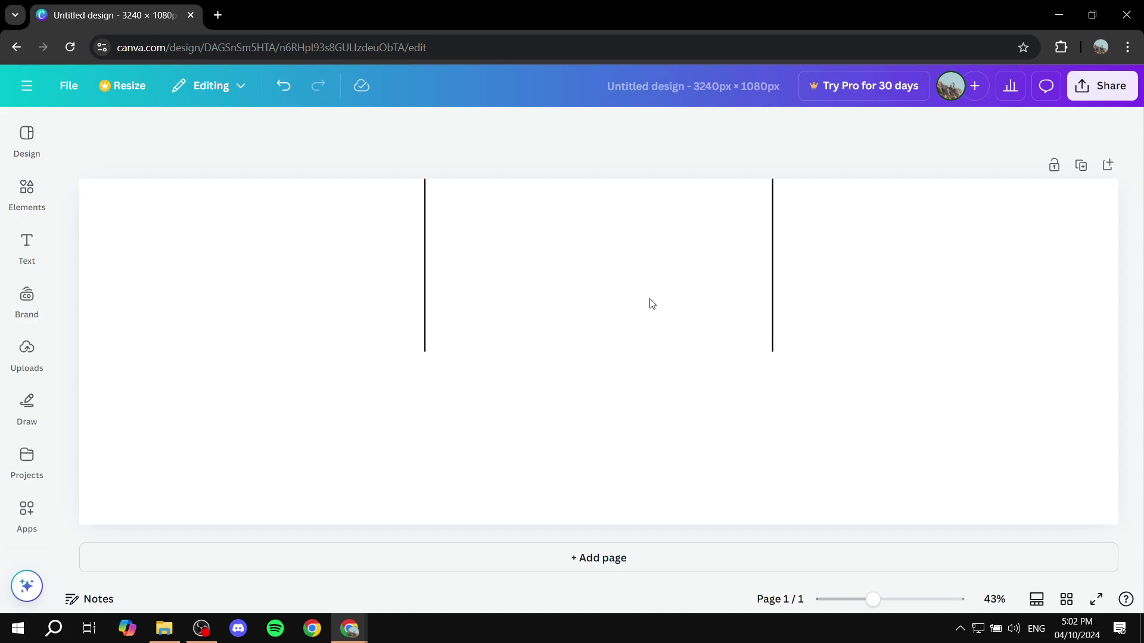
click(665, 326)
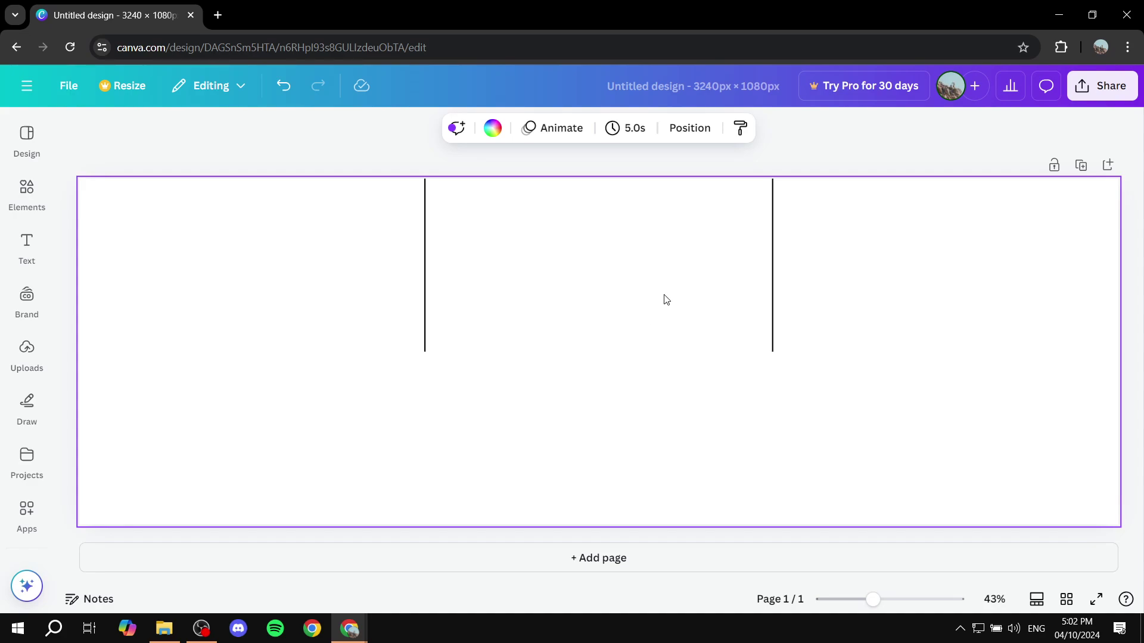
click(426, 327)
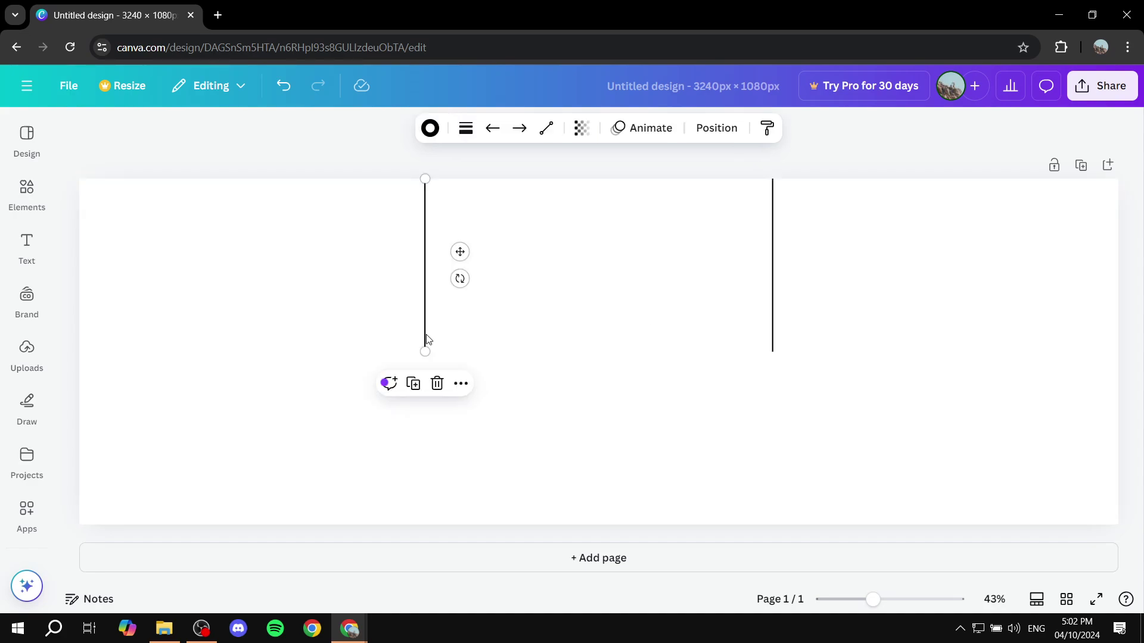
click(397, 301)
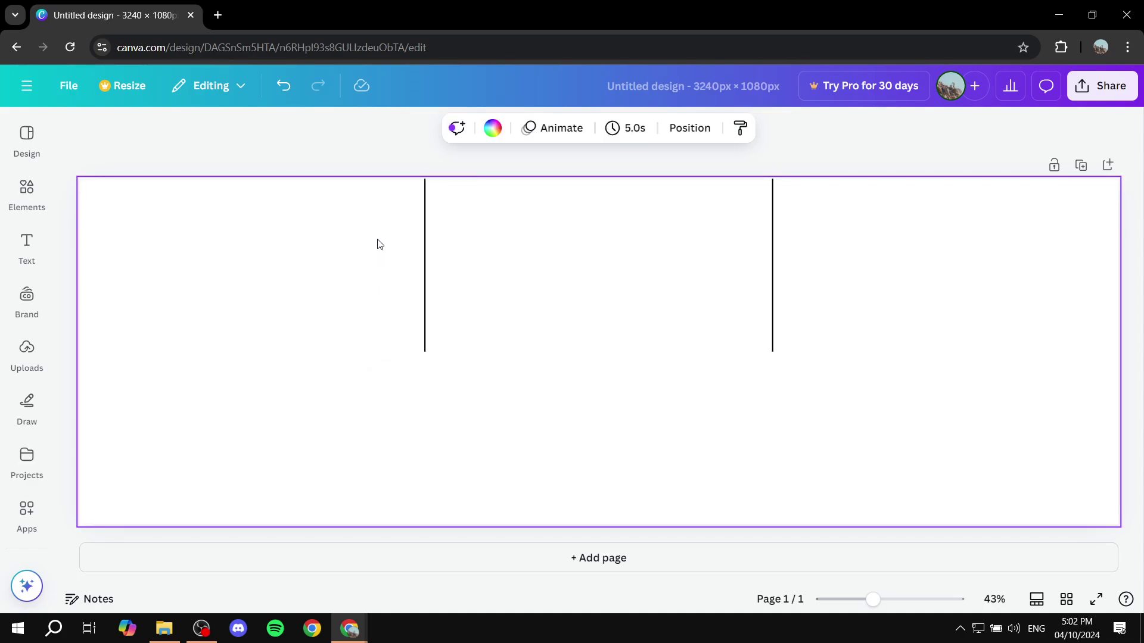
Step: Apply the purple sky template as the banner's background image
click(24, 163)
click(23, 236)
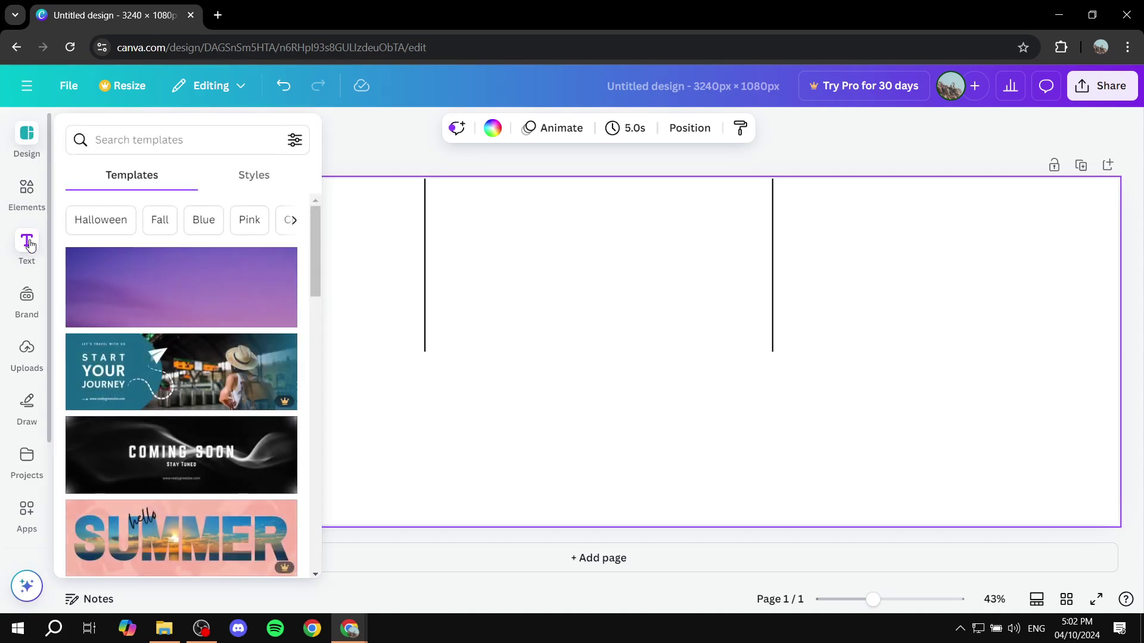
click(27, 138)
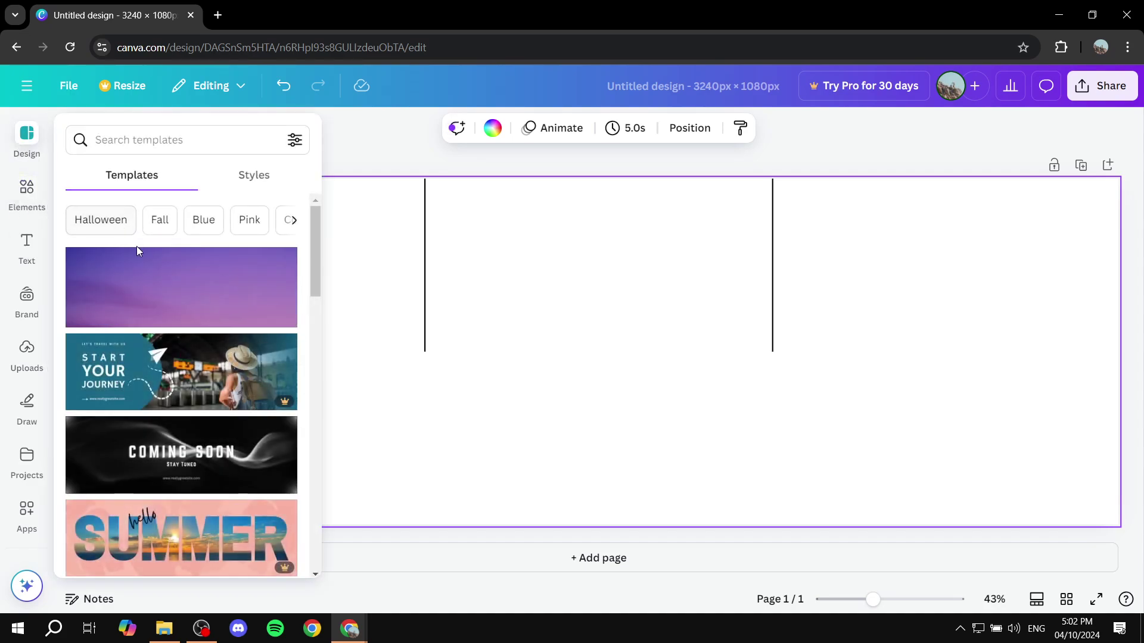
click(154, 285)
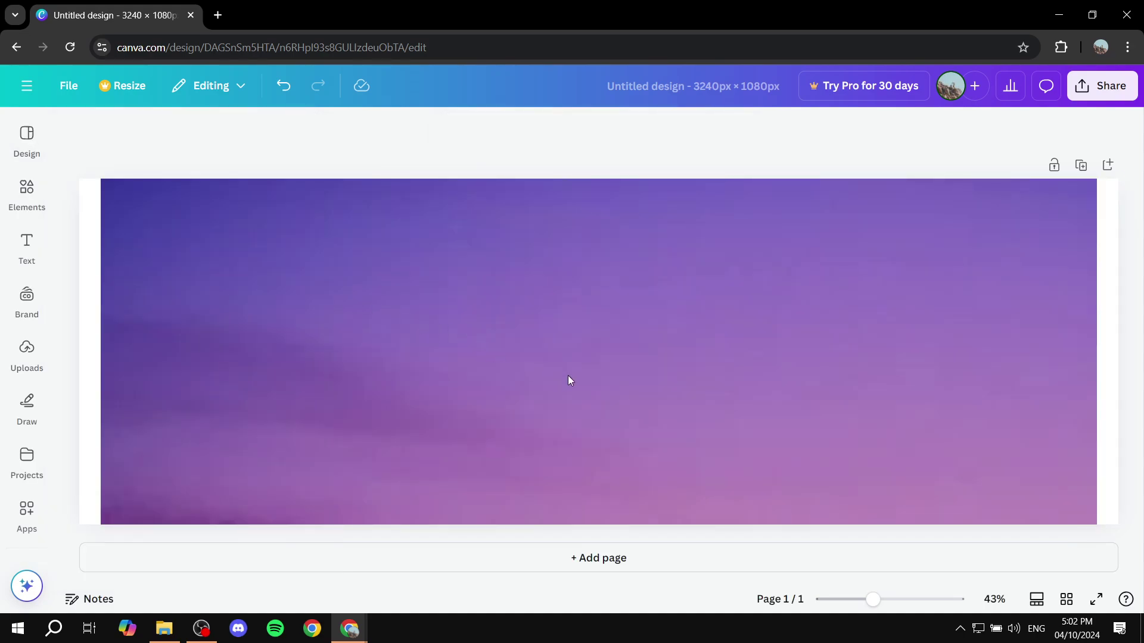
click(578, 361)
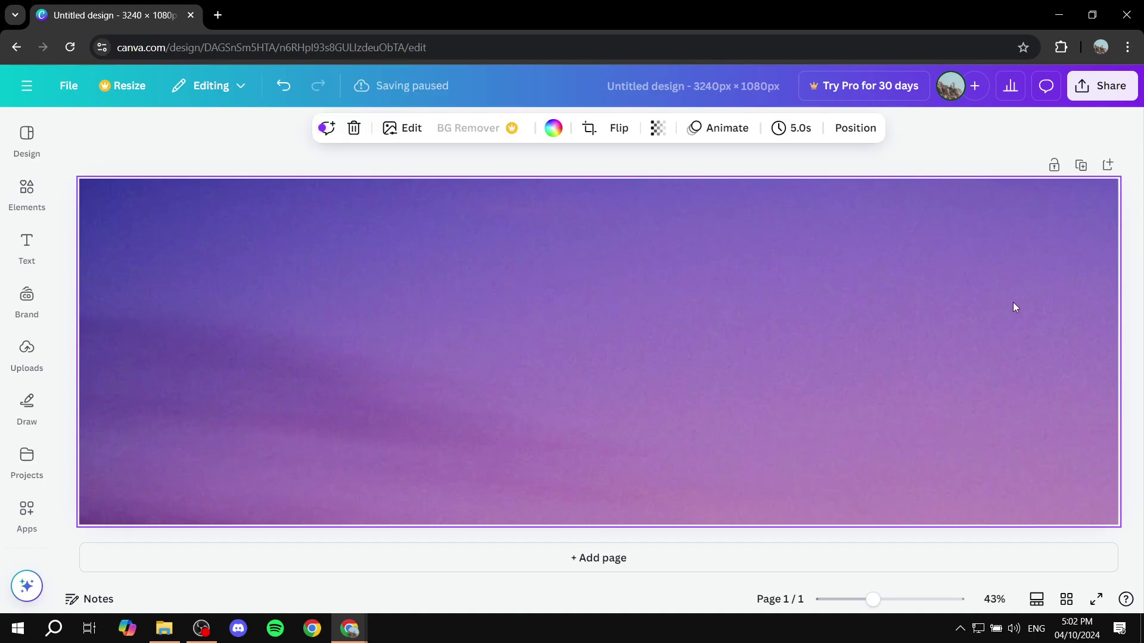
Step: Inspect the background's layer options, then undo to restore the two vertical lines
click(861, 127)
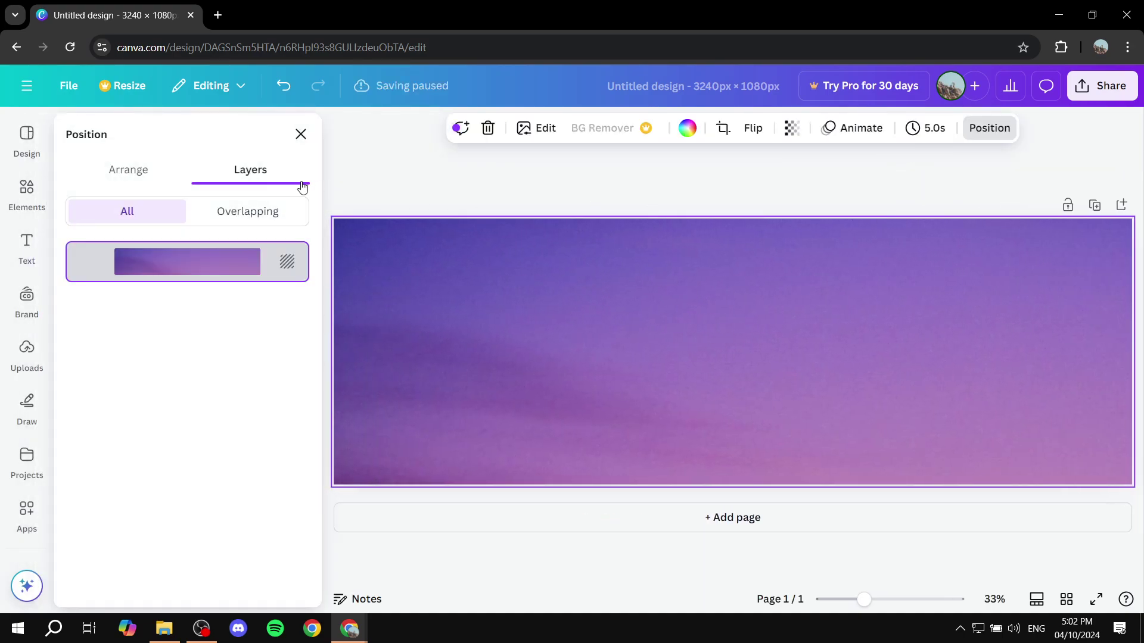
click(144, 172)
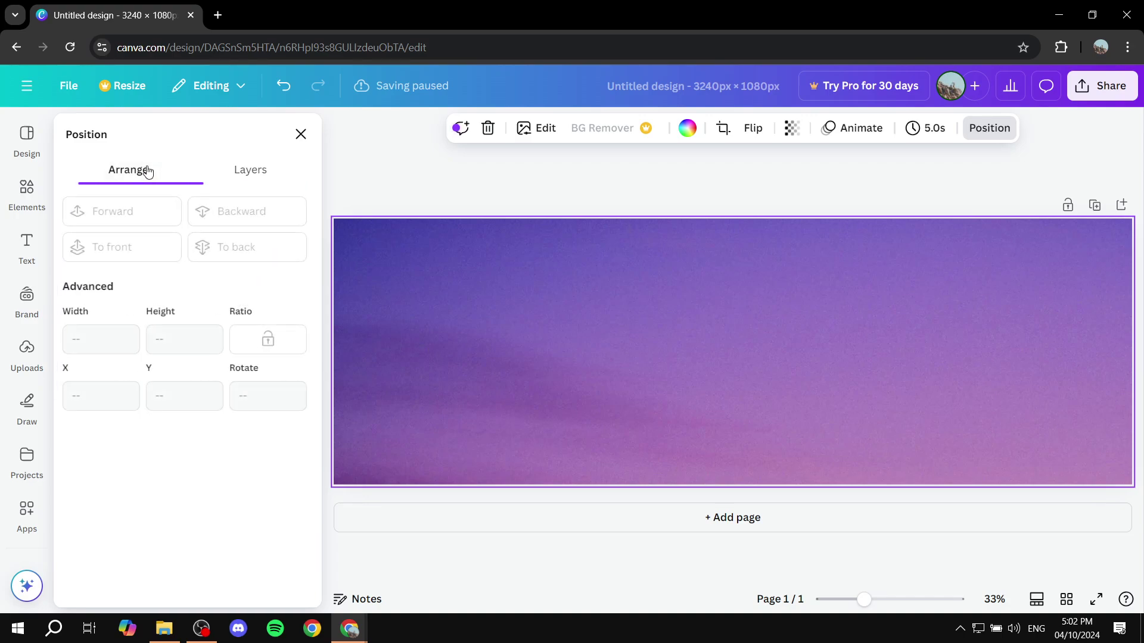
click(235, 174)
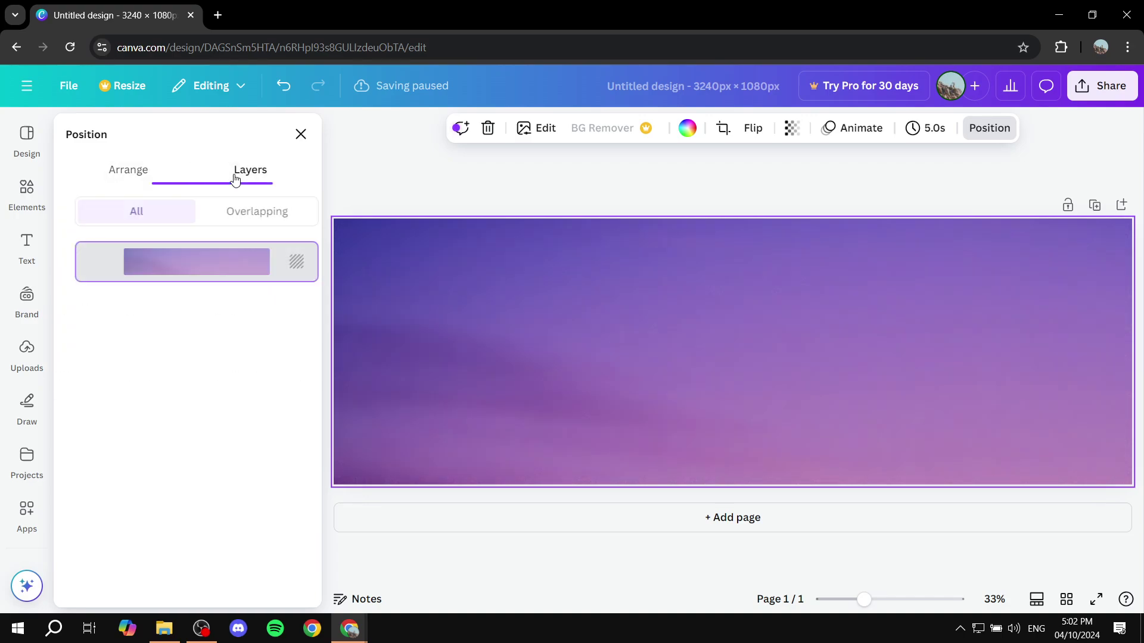
click(257, 212)
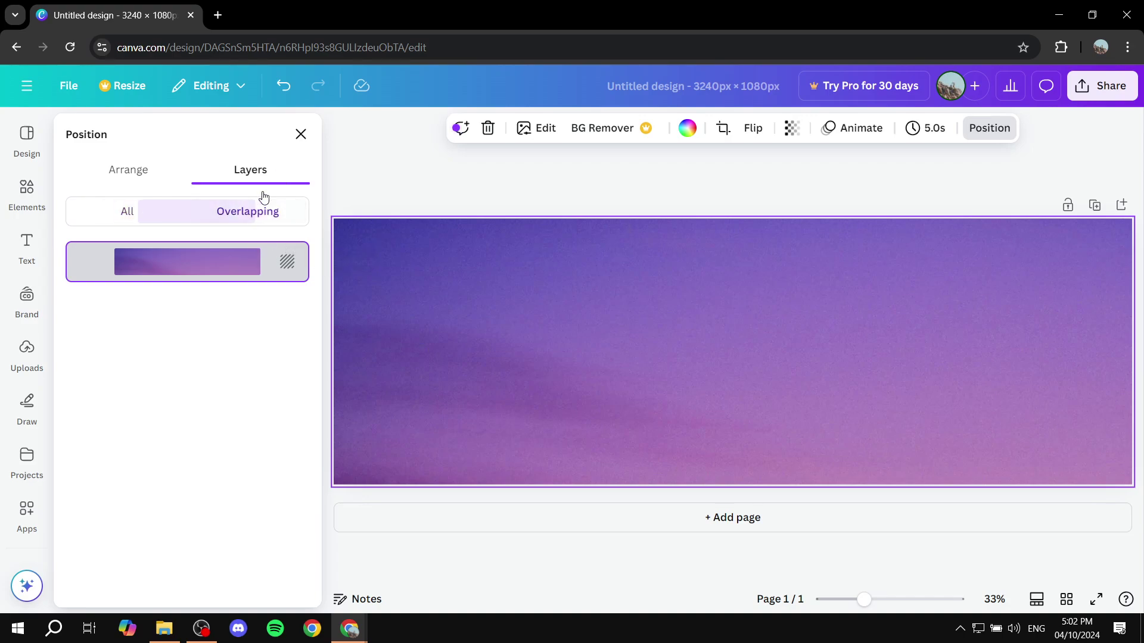
click(300, 134)
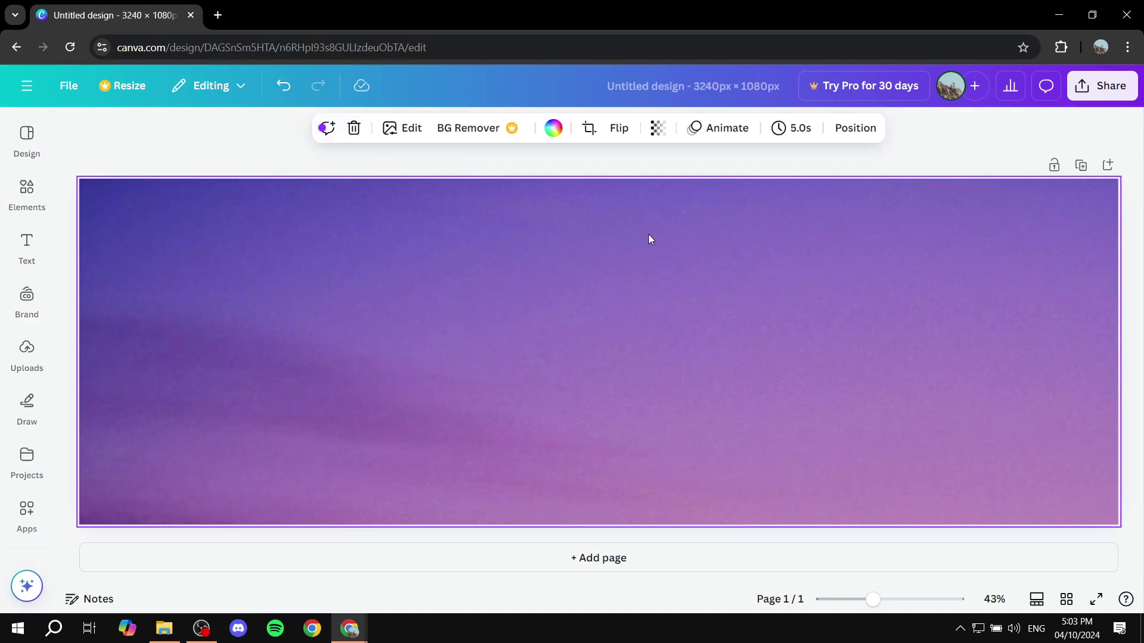
key(ctrl+z)
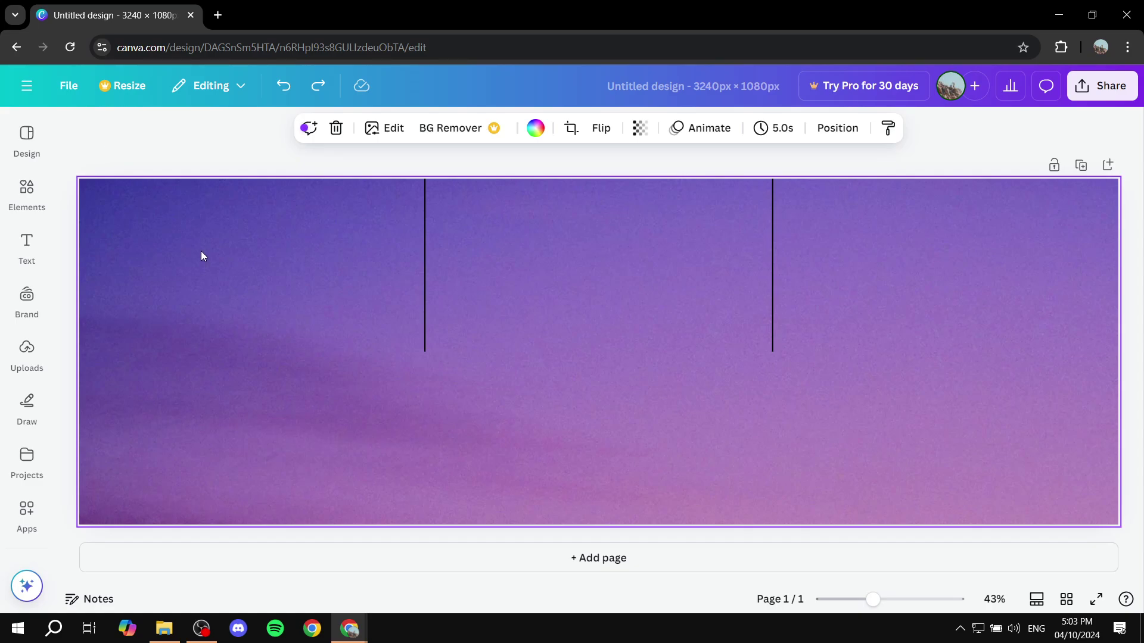
Step: Add a black 'Add a heading' text at font size about 122, positioned across the banner
click(37, 246)
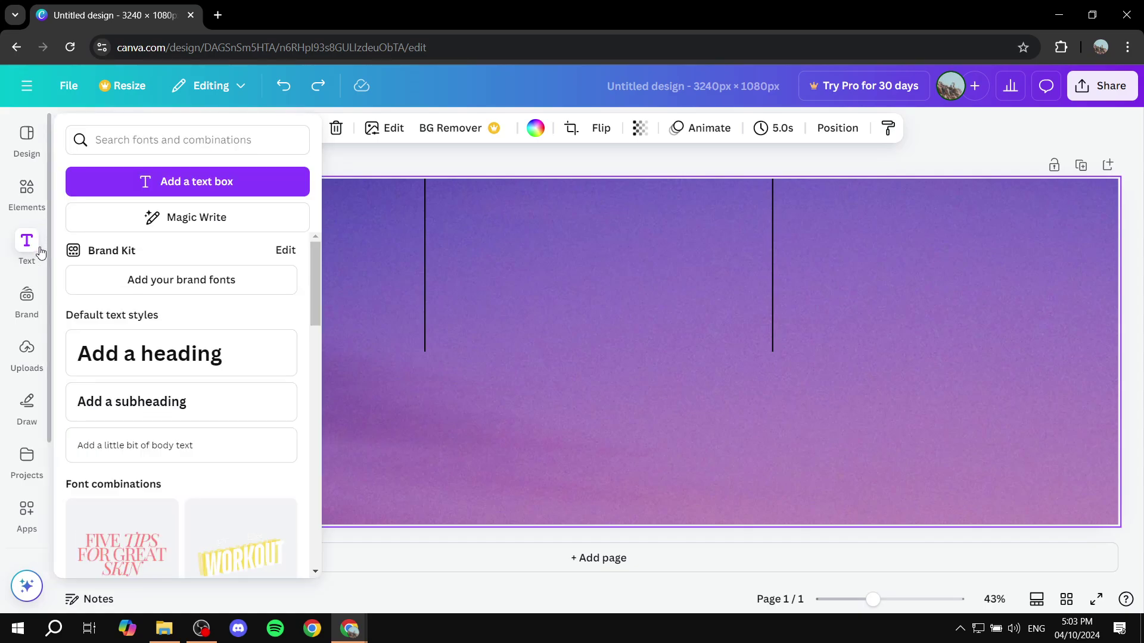
click(138, 356)
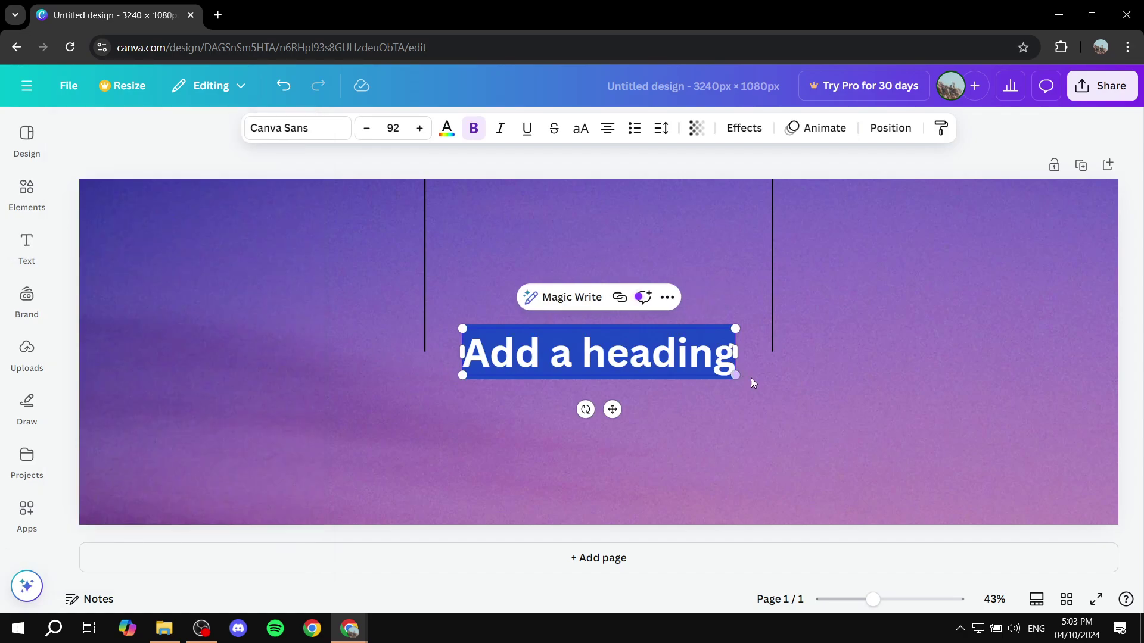
drag(743, 365, 1092, 393)
drag(963, 381, 895, 427)
click(895, 427)
drag(982, 358, 728, 352)
drag(834, 327, 814, 292)
drag(684, 364, 699, 381)
click(642, 251)
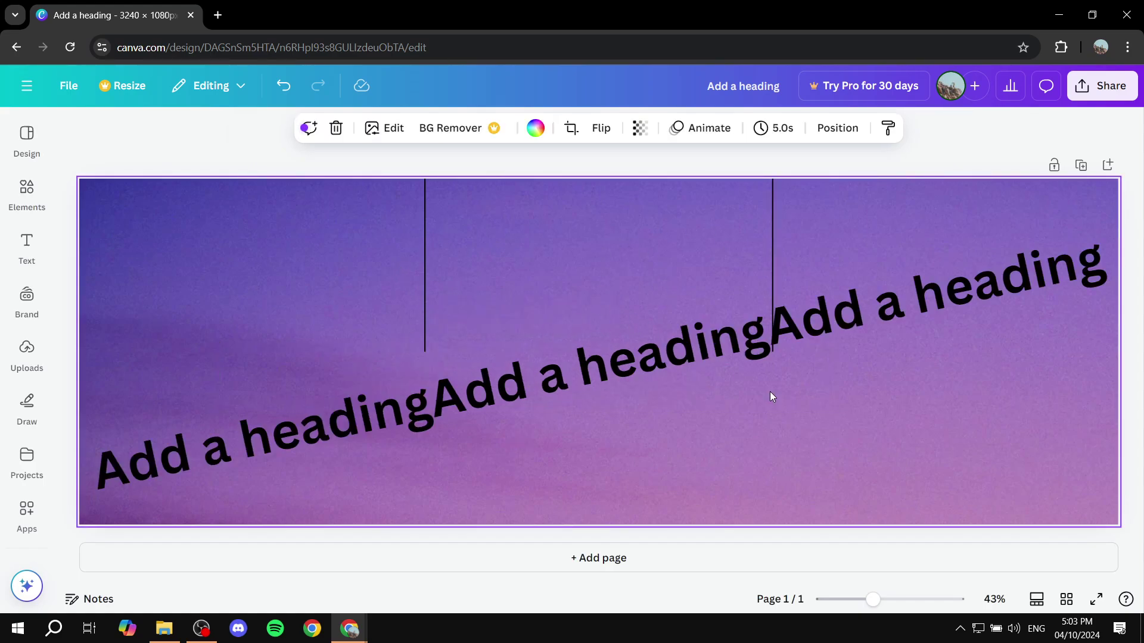
Step: Delete both vertical divider lines from the banner
click(425, 274)
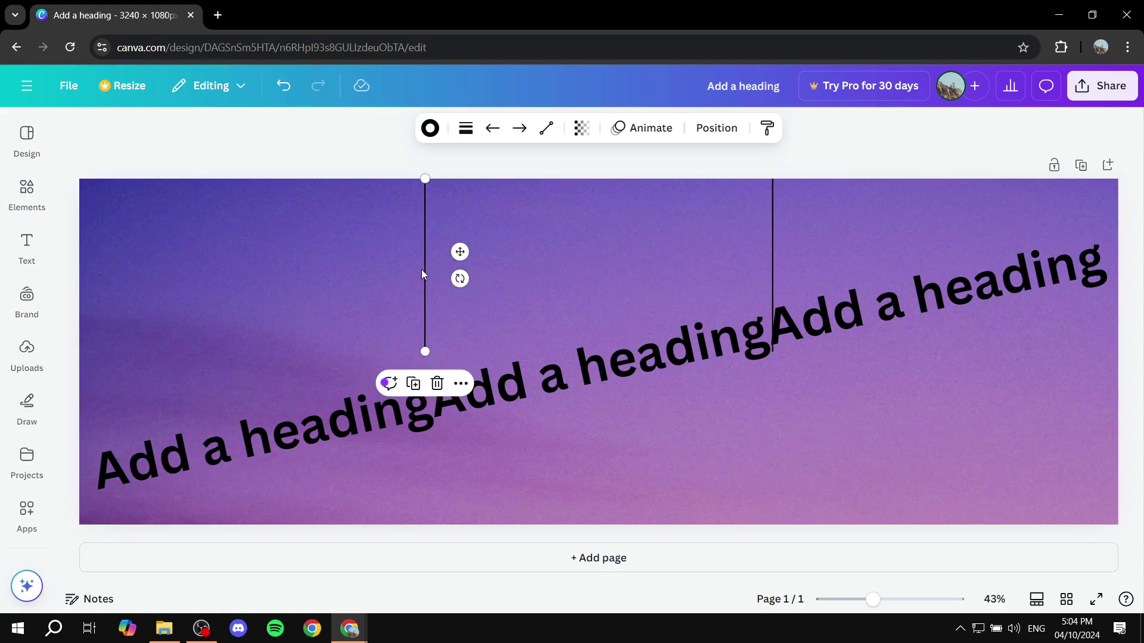
key(Delete)
click(767, 244)
key(Delete)
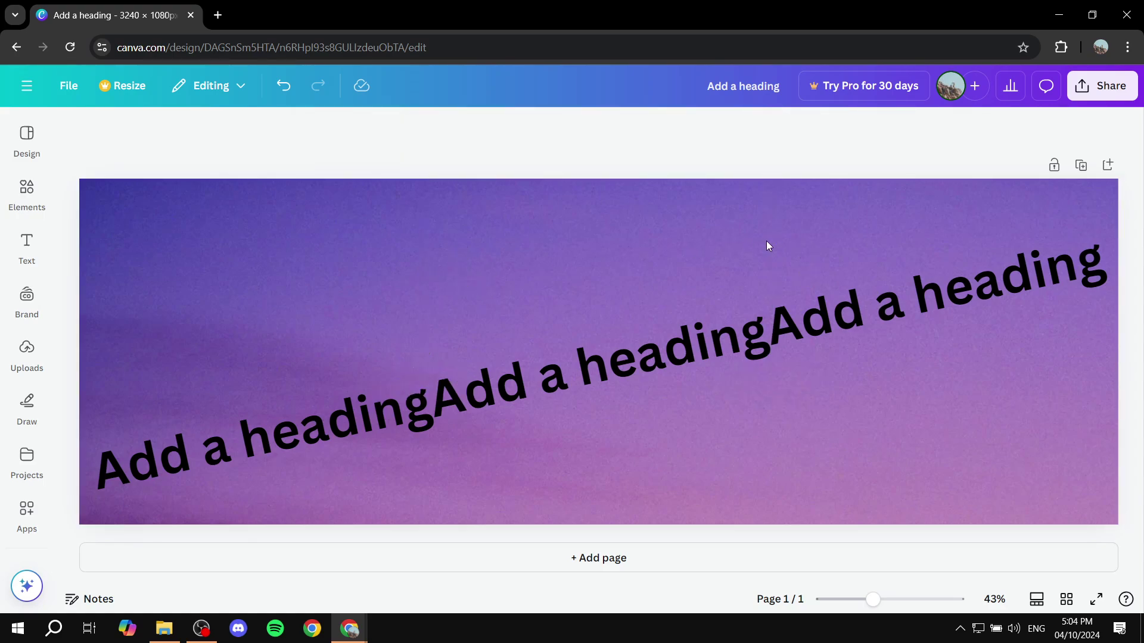
Step: Download the banner as a PNG file via Share
click(1114, 97)
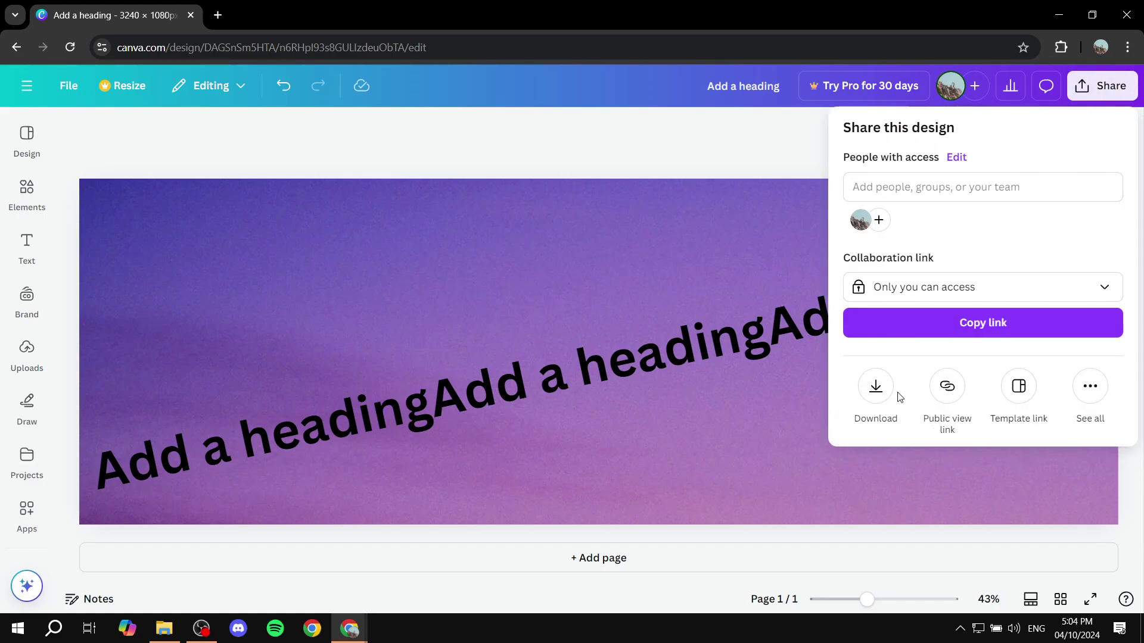
click(876, 391)
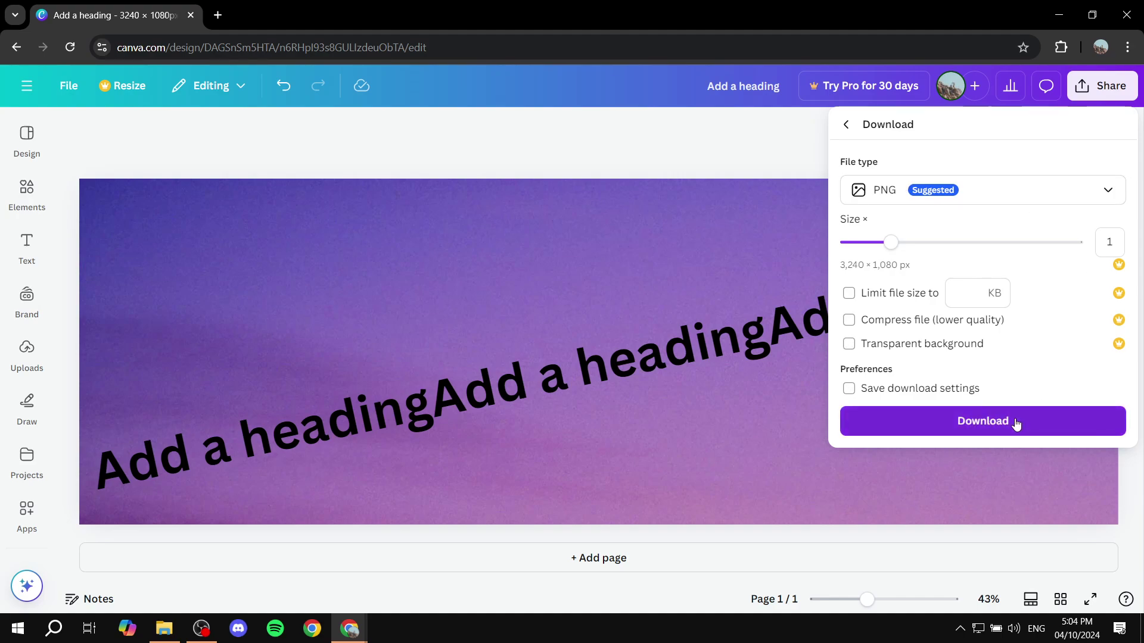
click(1016, 423)
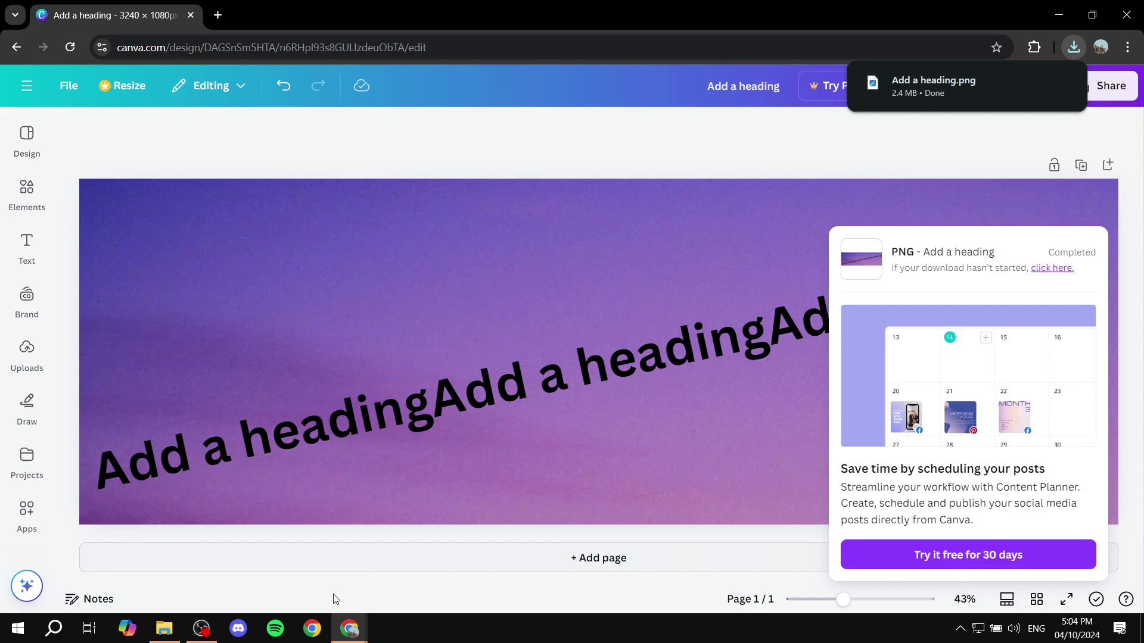
Step: In PineTools, search 'split' and open the Split Image tool from the image tools list
mouse_move(349, 629)
click(406, 588)
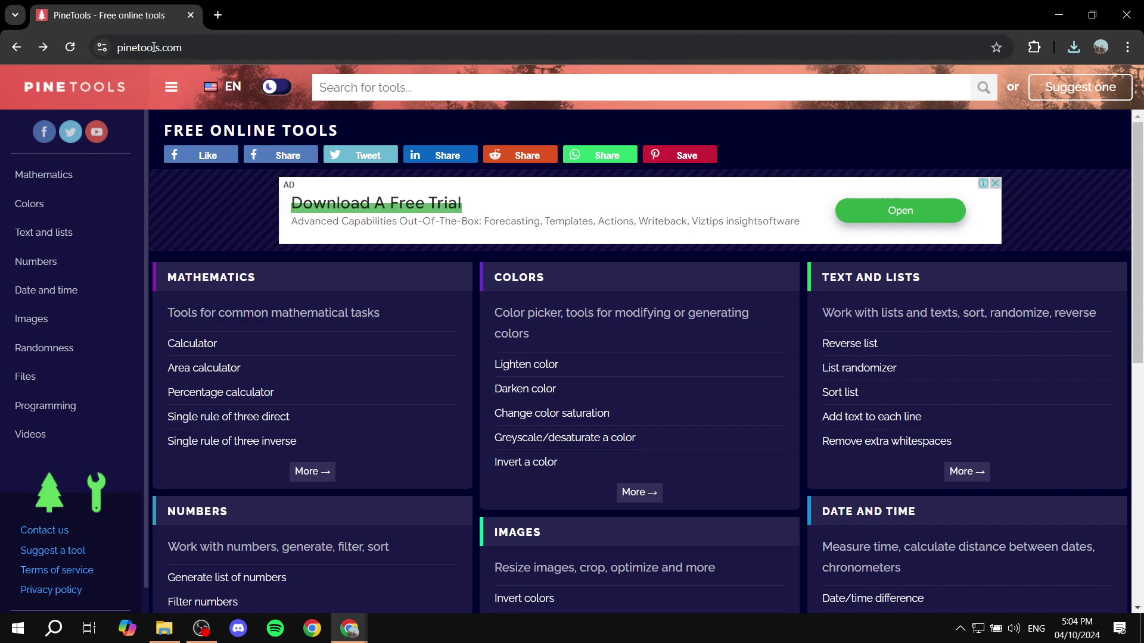
click(420, 88)
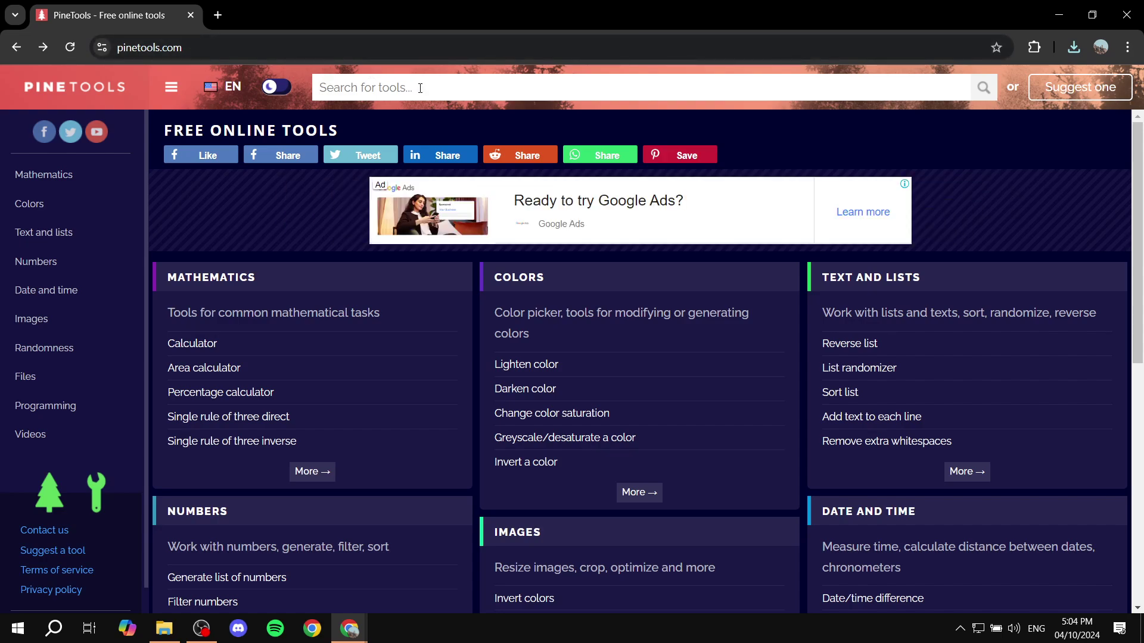
text(split)
key(Return)
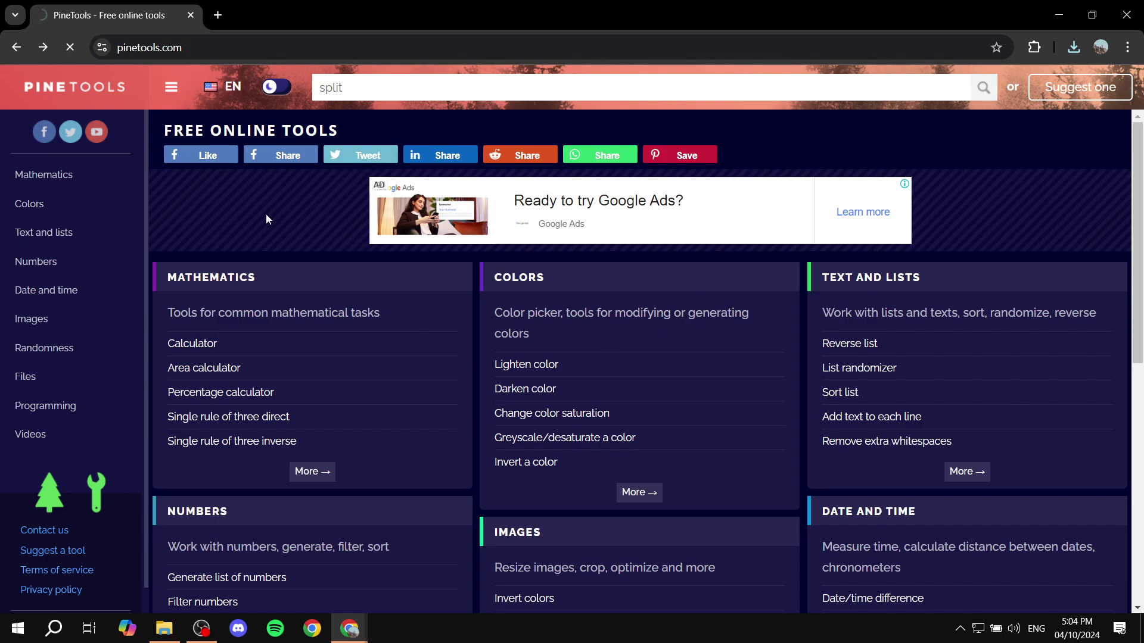
scroll(302, 227, down, 3)
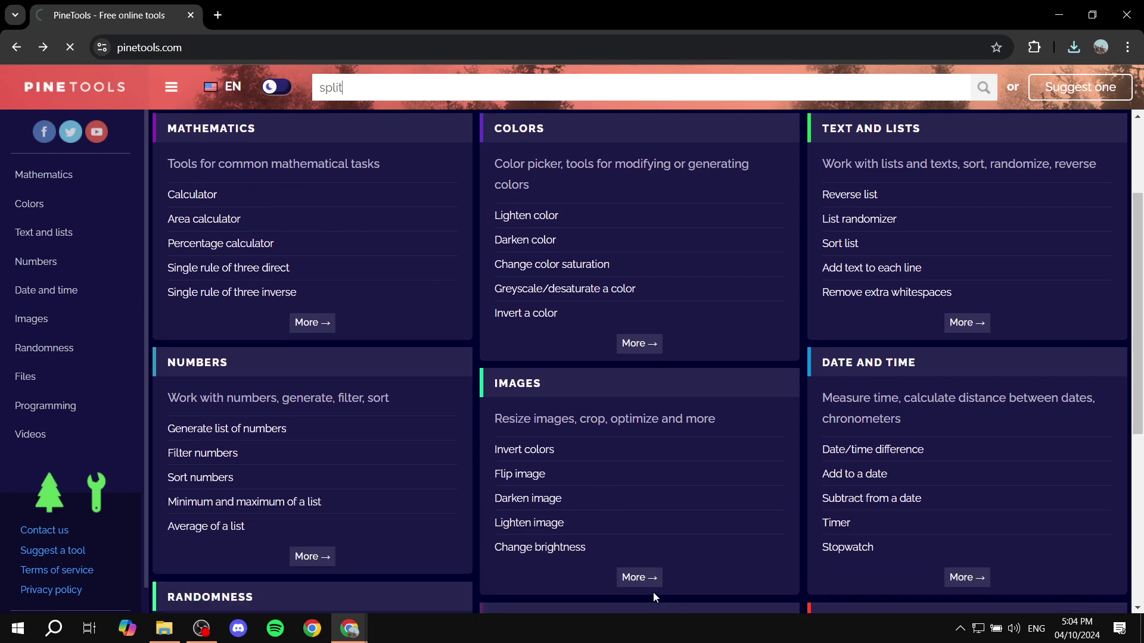
click(637, 575)
scroll(613, 474, down, 15)
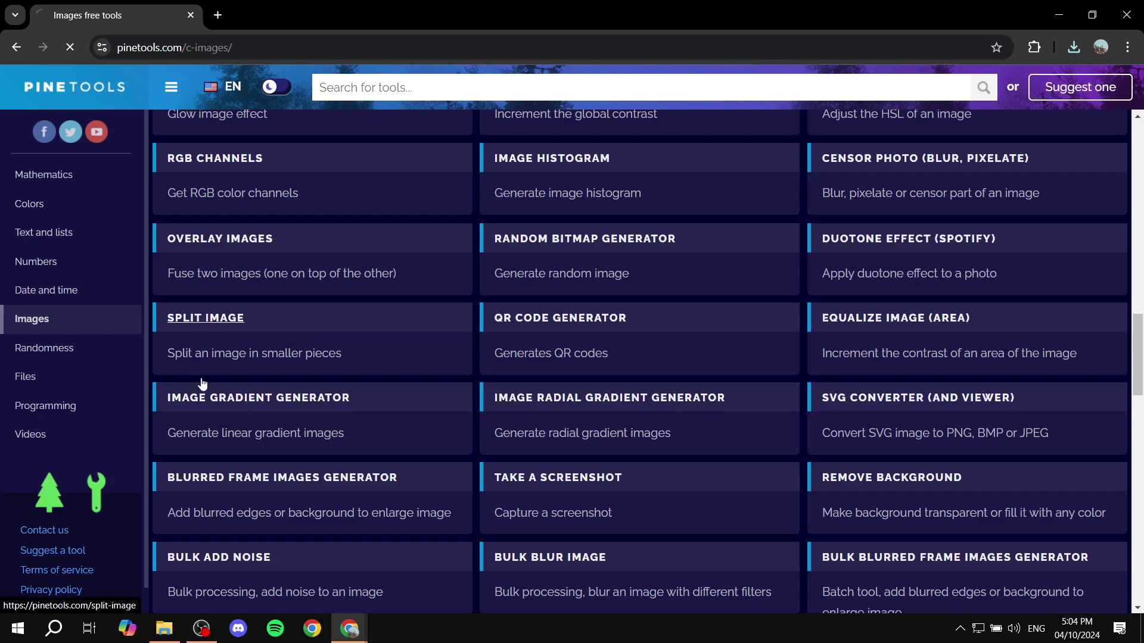
click(510, 338)
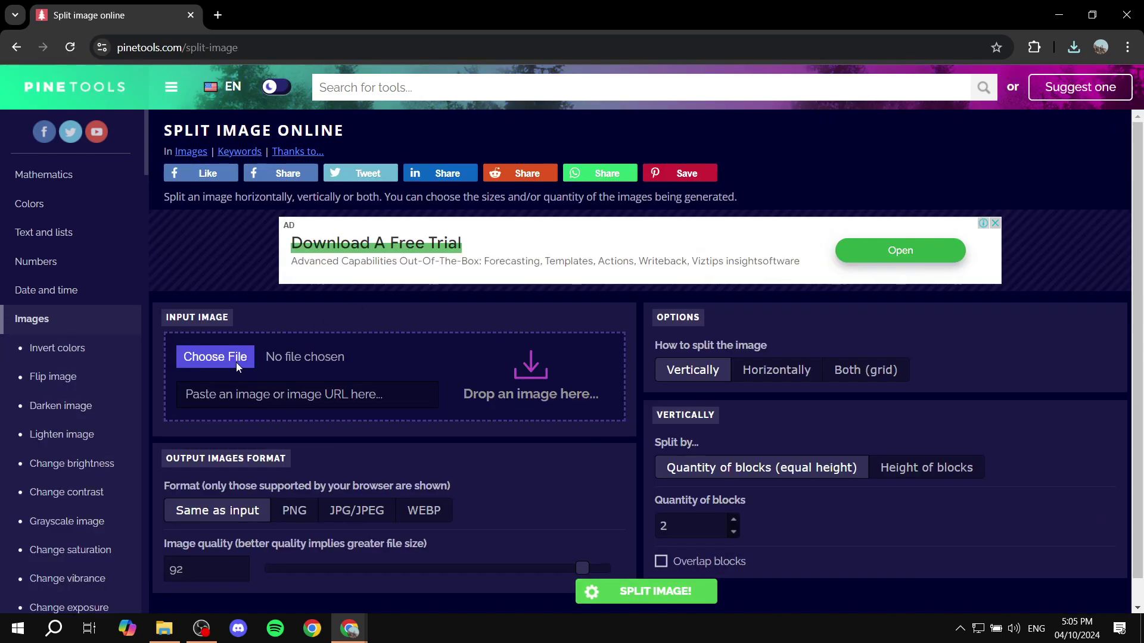
Step: Load Add a heading.png from the Downloads folder into the splitter
click(237, 358)
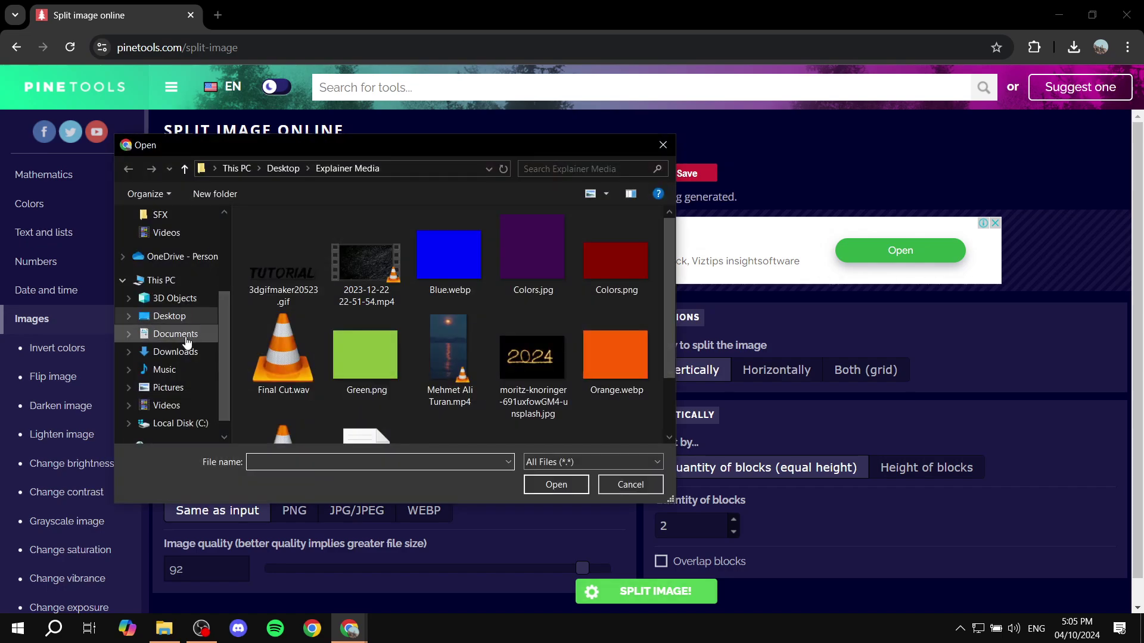
click(178, 353)
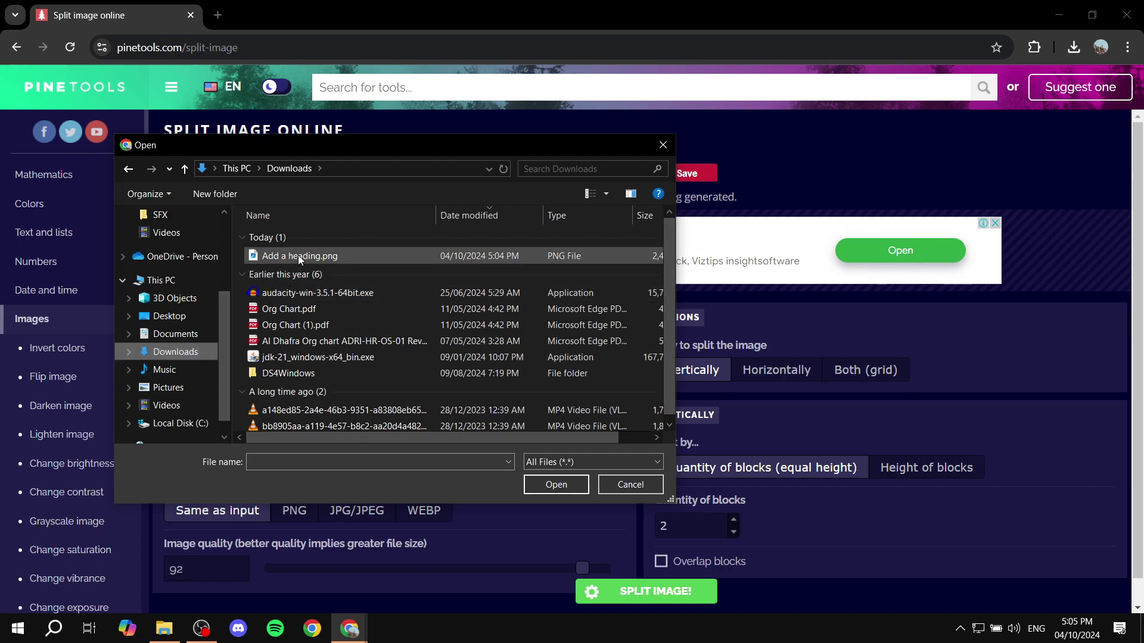
click(297, 255)
double_click(298, 255)
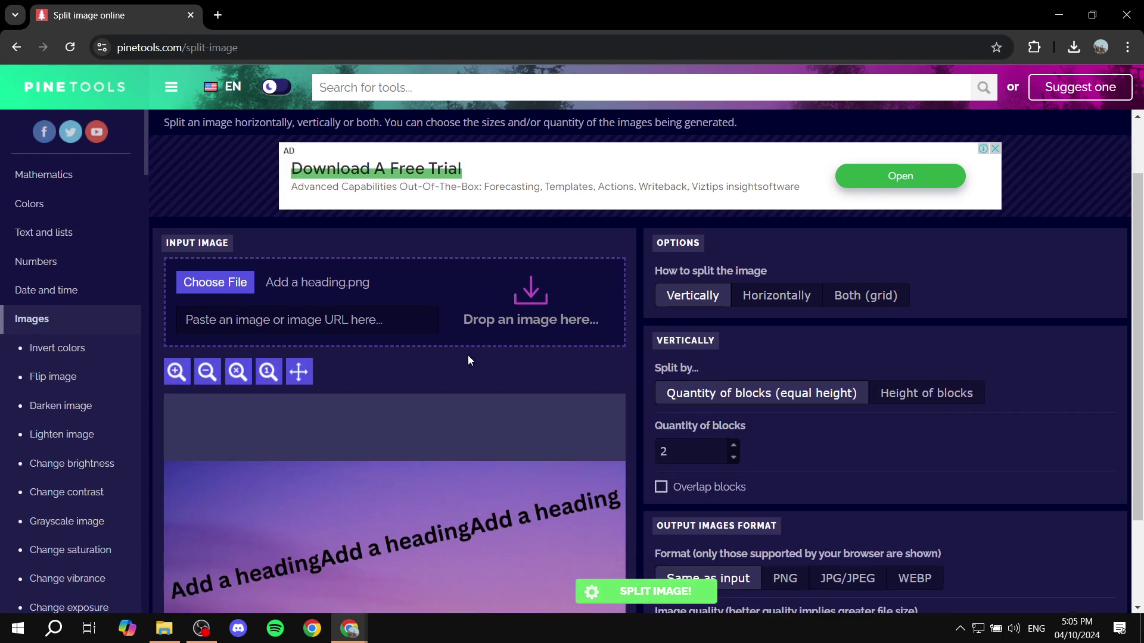
Step: Set the split to Horizontally with 3 blocks and PNG output format
scroll(467, 355, down, 1)
drag(650, 267, 784, 269)
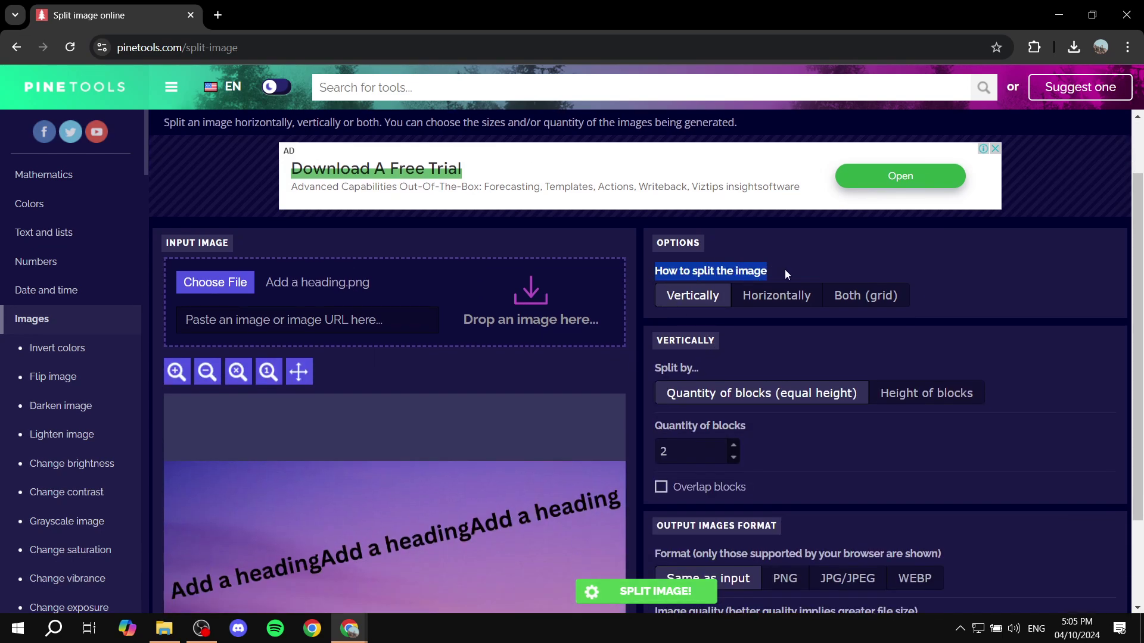
click(786, 270)
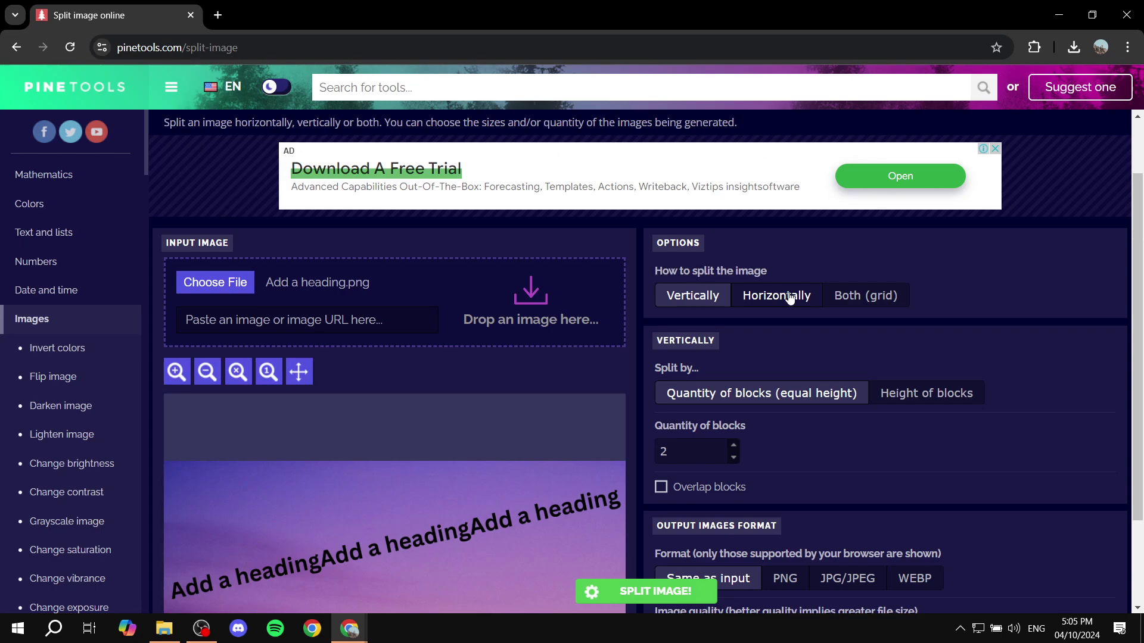
click(789, 296)
scroll(784, 389, down, 1)
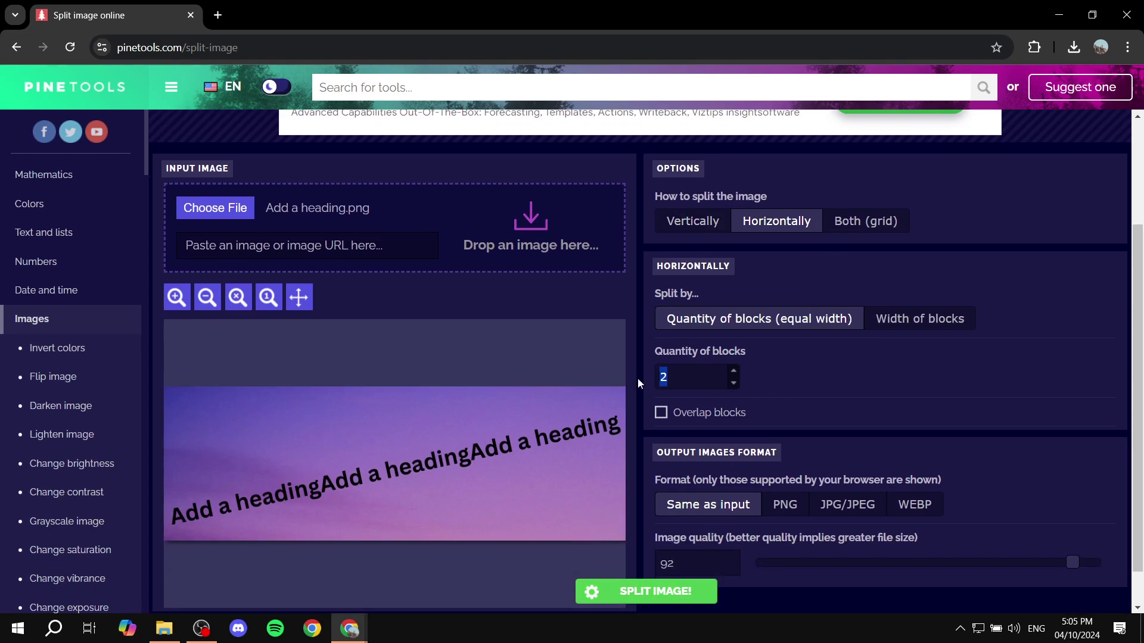
click(733, 374)
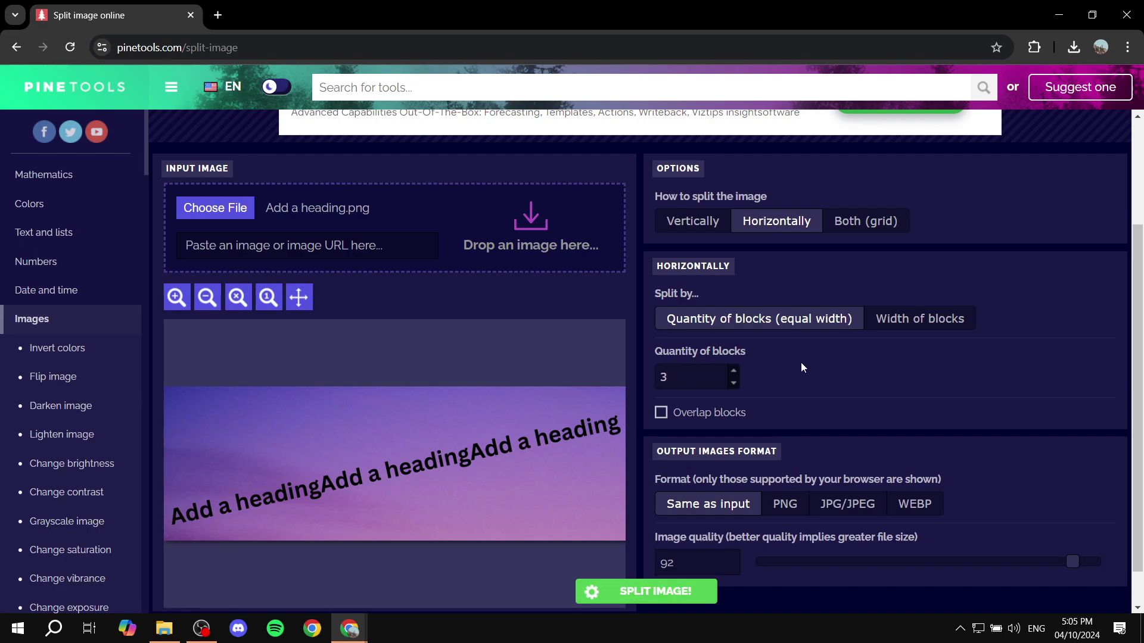
scroll(794, 364, down, 1)
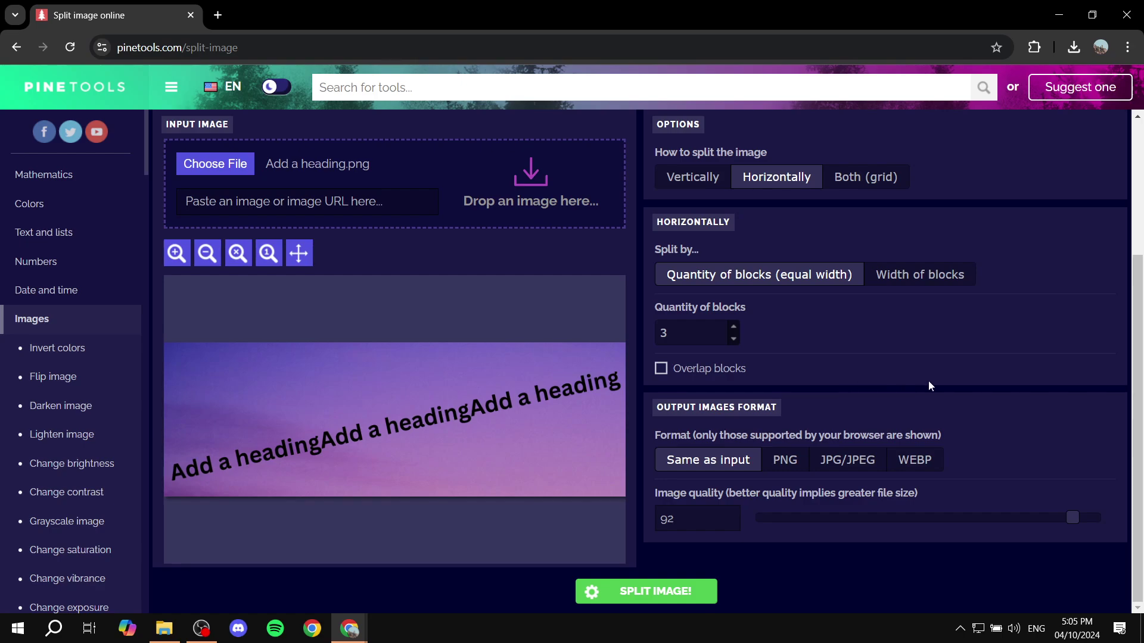
click(793, 462)
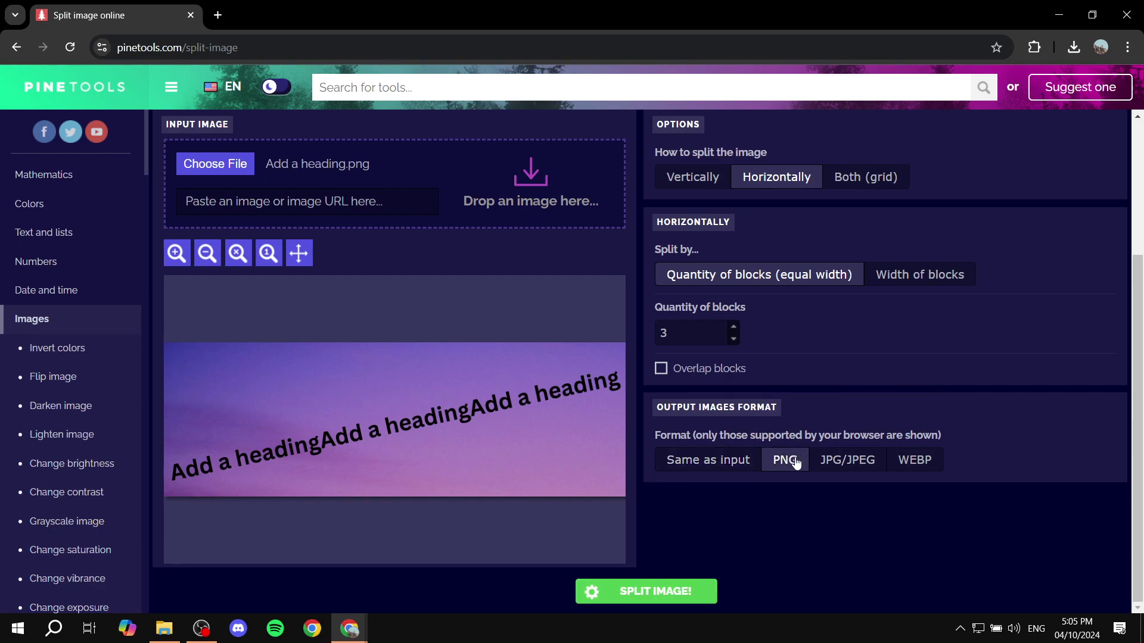
Step: Run SPLIT IMAGE! to produce three row-1 PNG pieces and a zip download
click(653, 596)
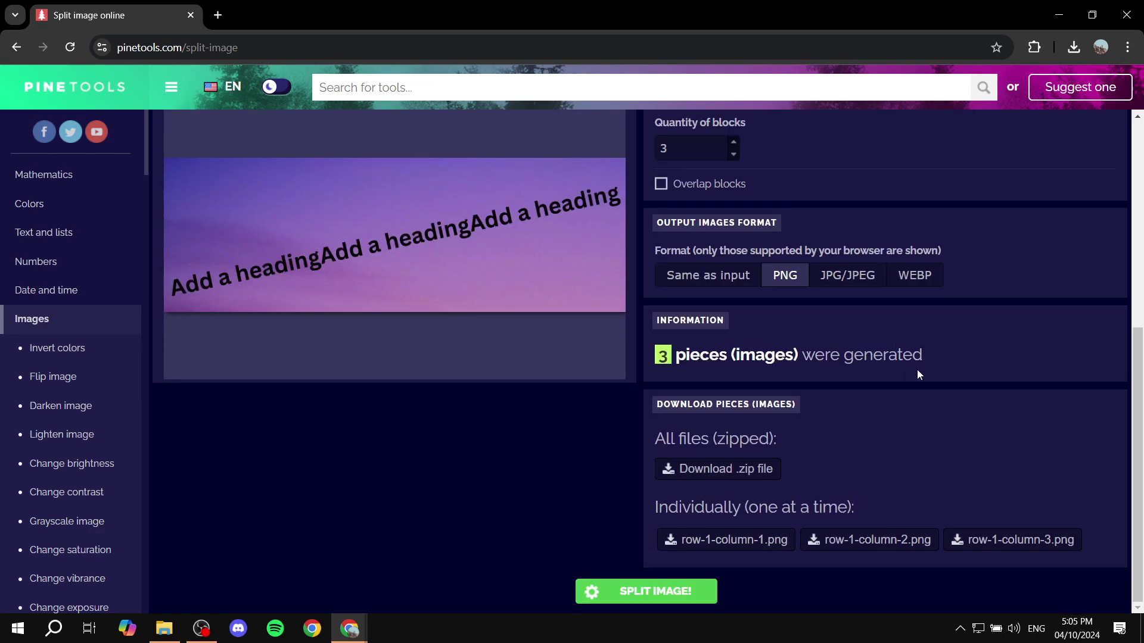